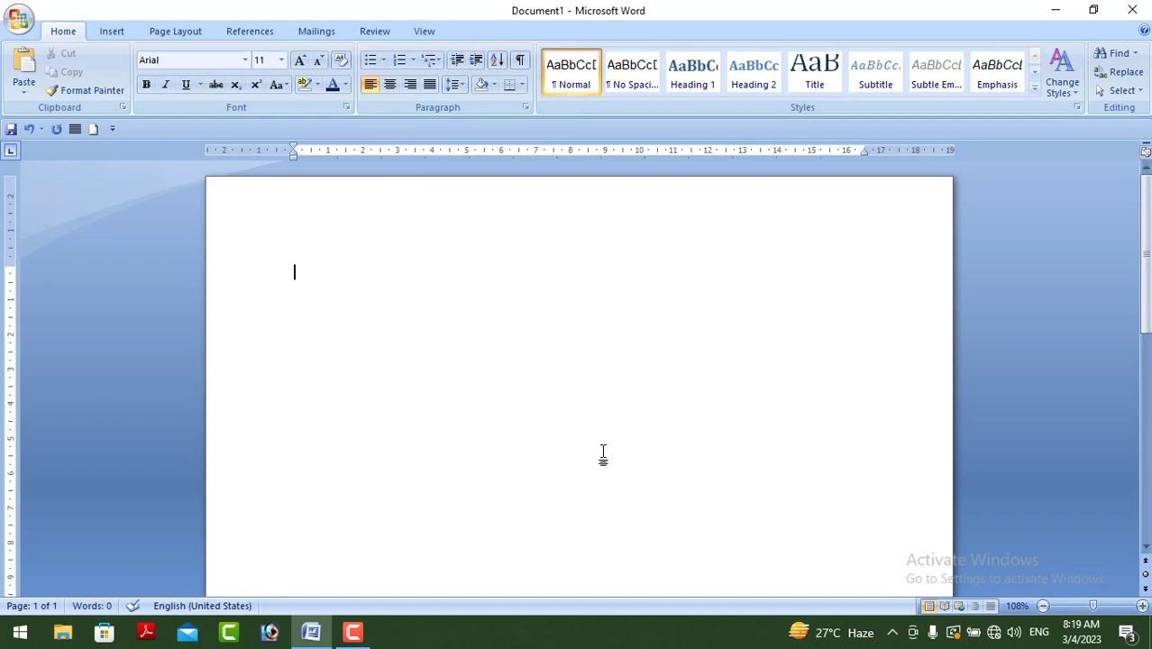
Generate sample paragraphs with =rand() and paste a copy of all of them directly below.
{"action": "type", "text": "=rand()"}
{"action": "key", "text": "Return"}
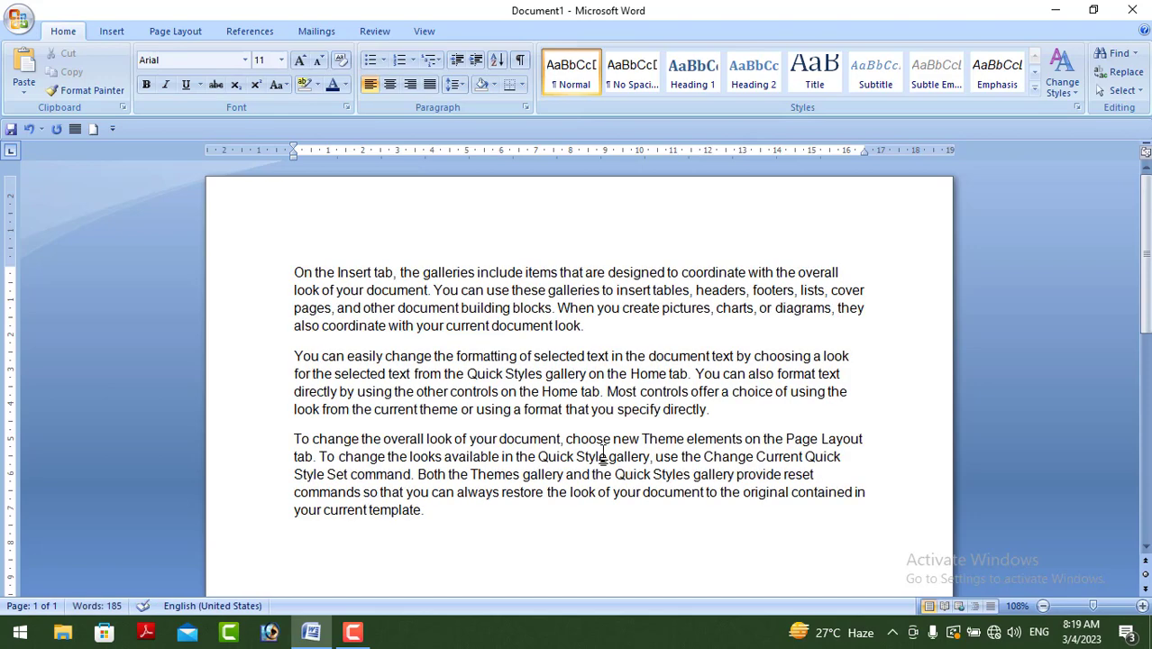
{"action": "scroll", "coordinate": [495, 424], "scroll_direction": "down", "scroll_amount": 2}
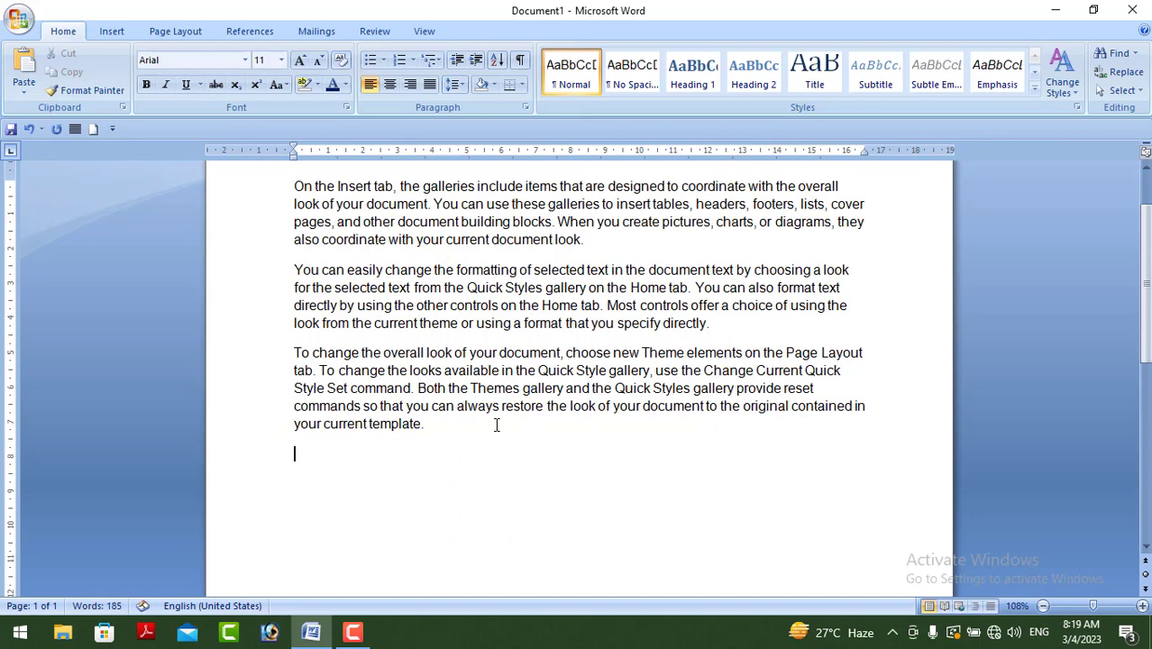
{"action": "left_click", "coordinate": [295, 187]}
{"action": "left_click_drag", "start_coordinate": [295, 187], "coordinate": [468, 489]}
{"action": "key", "text": "ctrl+c"}
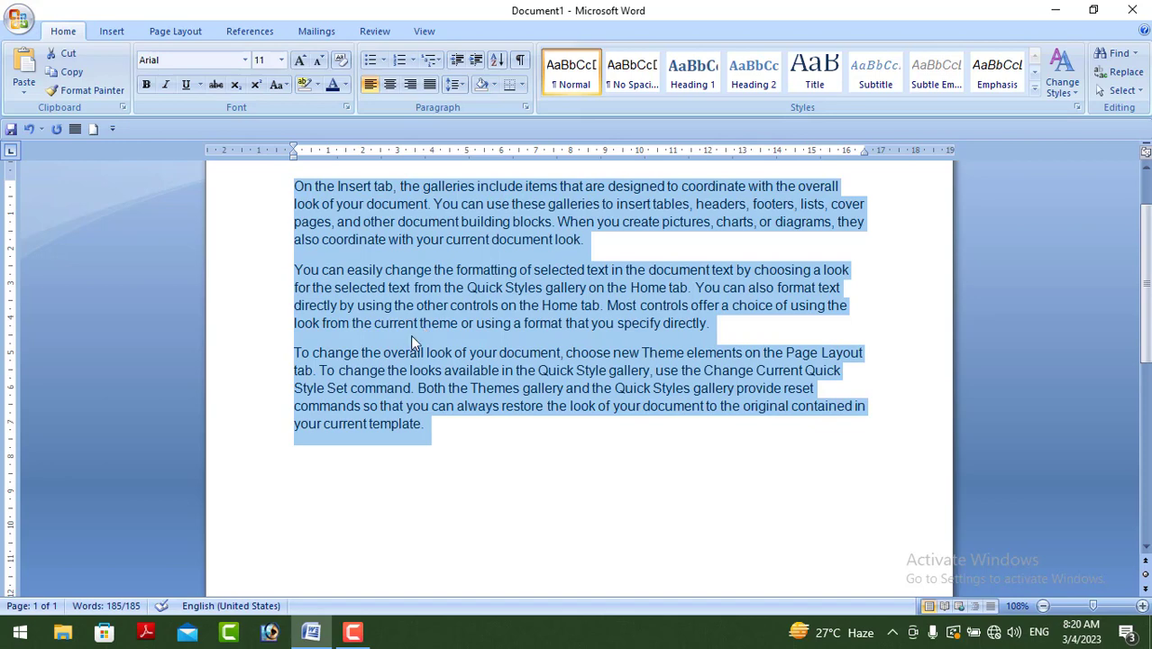
{"action": "left_click", "coordinate": [442, 451]}
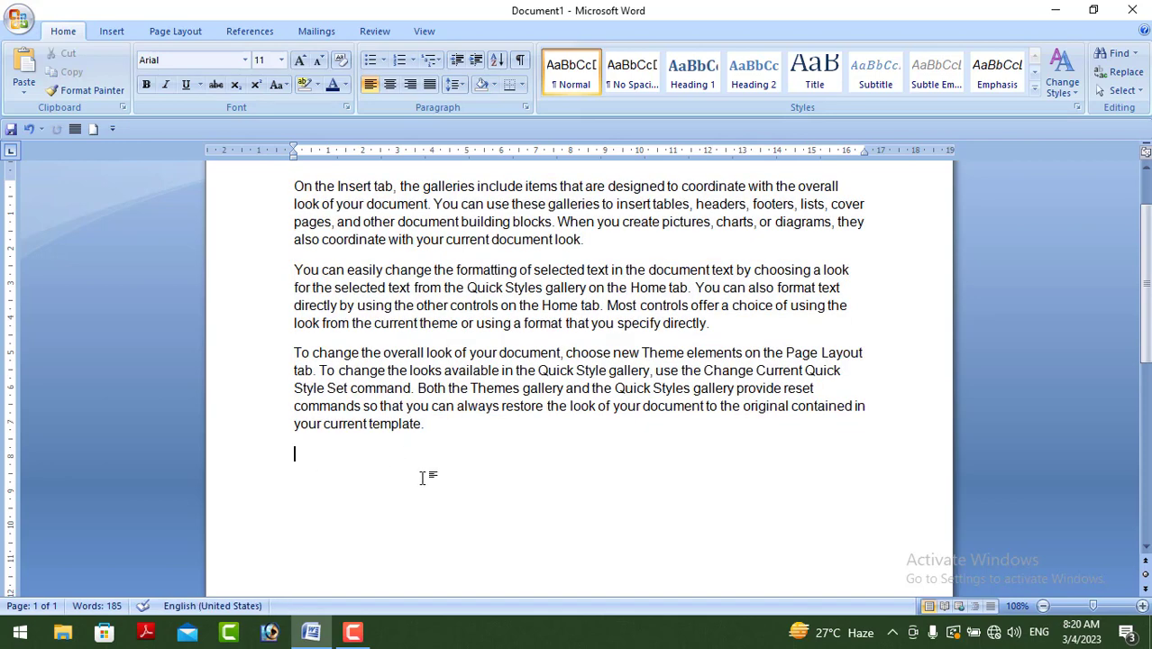
{"action": "key", "text": "ctrl+v"}
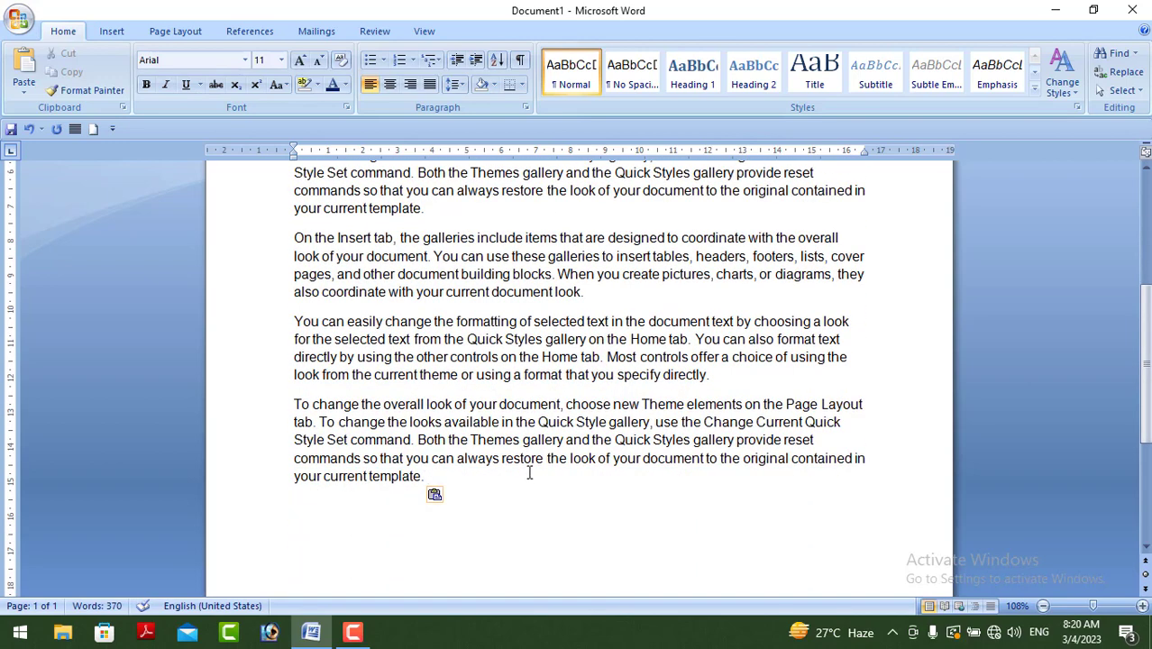
Draw a rectangle about 26.1 cm high and 19.8 cm wide around the page content as a border.
{"action": "scroll", "coordinate": [529, 473], "scroll_direction": "up", "scroll_amount": 5}
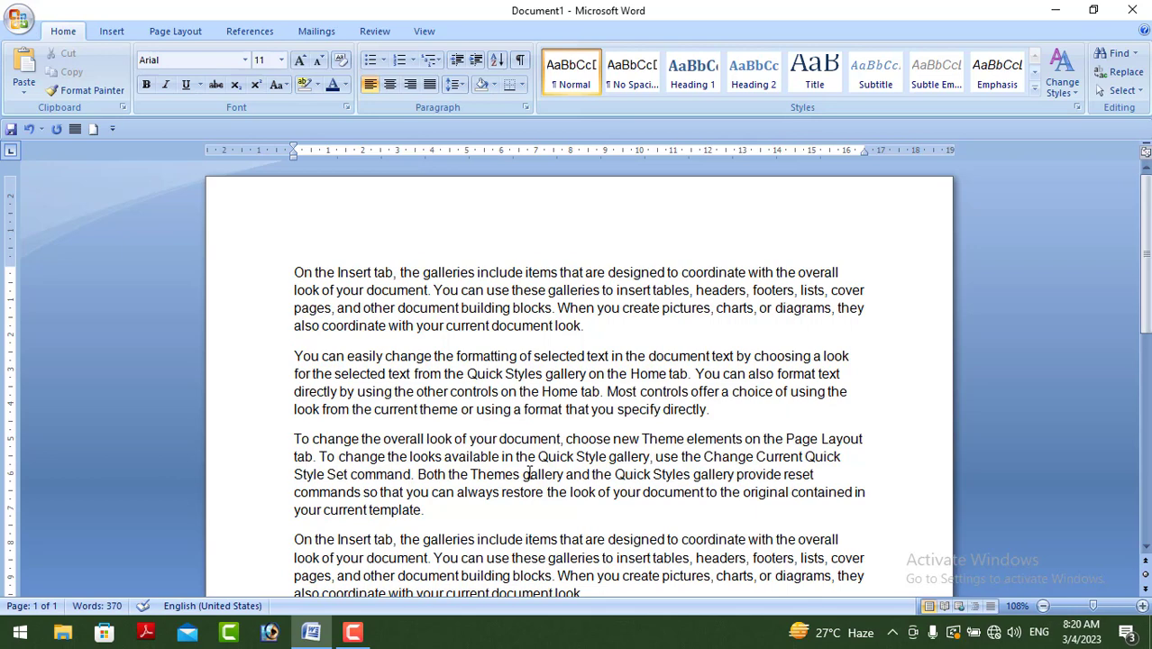
{"action": "left_click", "coordinate": [111, 32]}
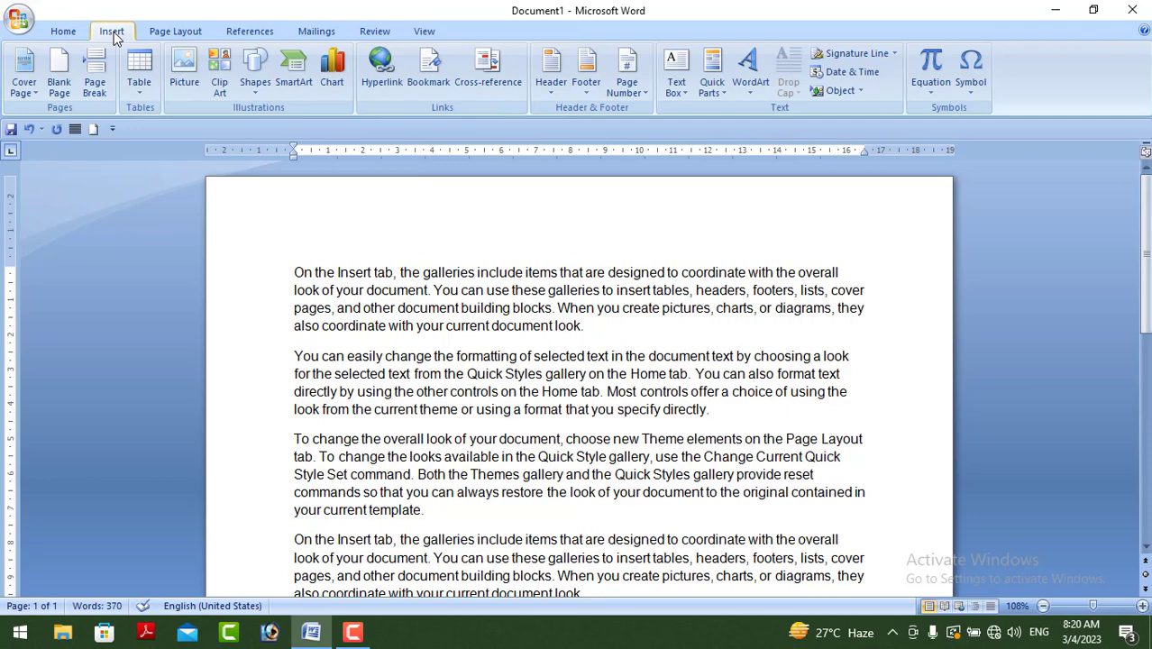
{"action": "left_click", "coordinate": [256, 90]}
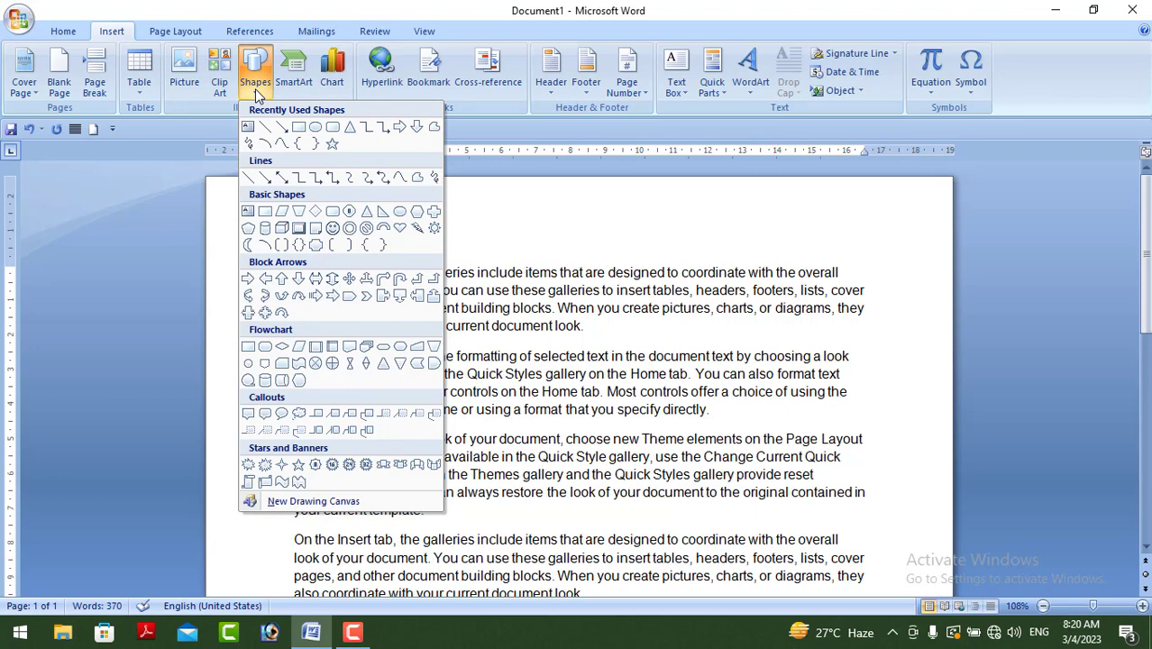
{"action": "left_click", "coordinate": [298, 128]}
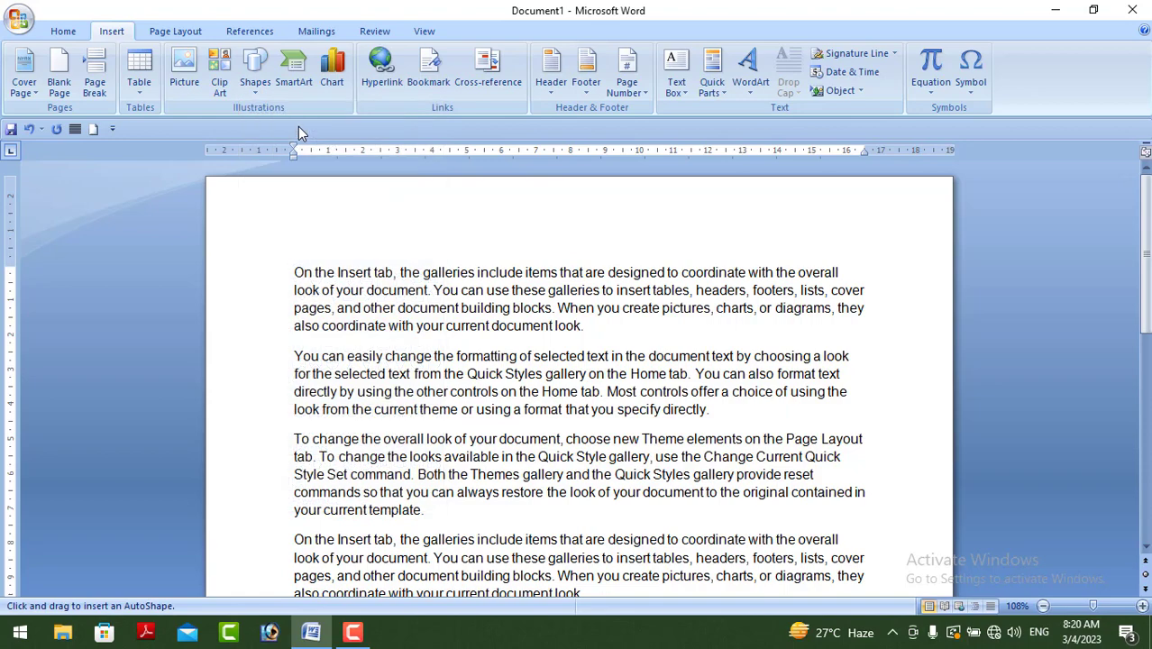
{"action": "mouse_move", "coordinate": [241, 209]}
{"action": "left_mouse_down"}
{"action": "mouse_move", "coordinate": [268, 271]}
{"action": "mouse_move", "coordinate": [537, 492]}
{"action": "mouse_move", "coordinate": [786, 602]}
{"action": "mouse_move", "coordinate": [866, 586]}
{"action": "mouse_move", "coordinate": [931, 548]}
{"action": "mouse_move", "coordinate": [928, 559]}
{"action": "mouse_move", "coordinate": [924, 548]}
{"action": "left_mouse_up"}
{"action": "scroll", "coordinate": [750, 484], "scroll_direction": "up", "scroll_amount": 4}
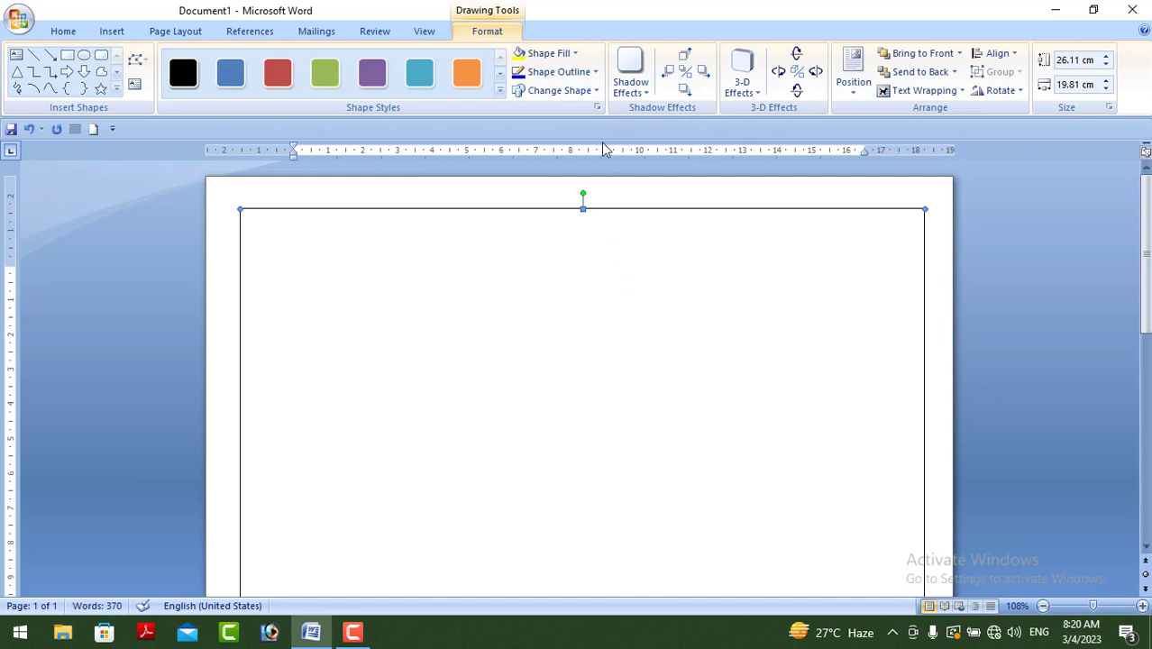
Set the border rectangle's outline to 2¼ pt weight and standard red.
{"action": "left_click", "coordinate": [582, 74]}
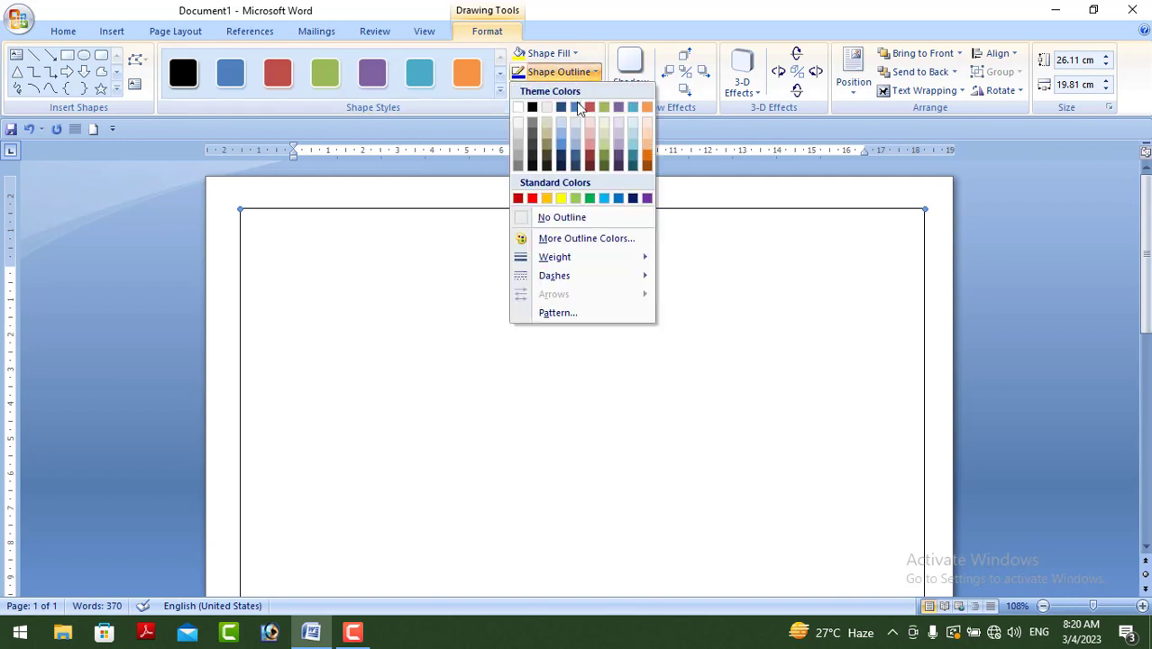
{"action": "mouse_move", "coordinate": [587, 262]}
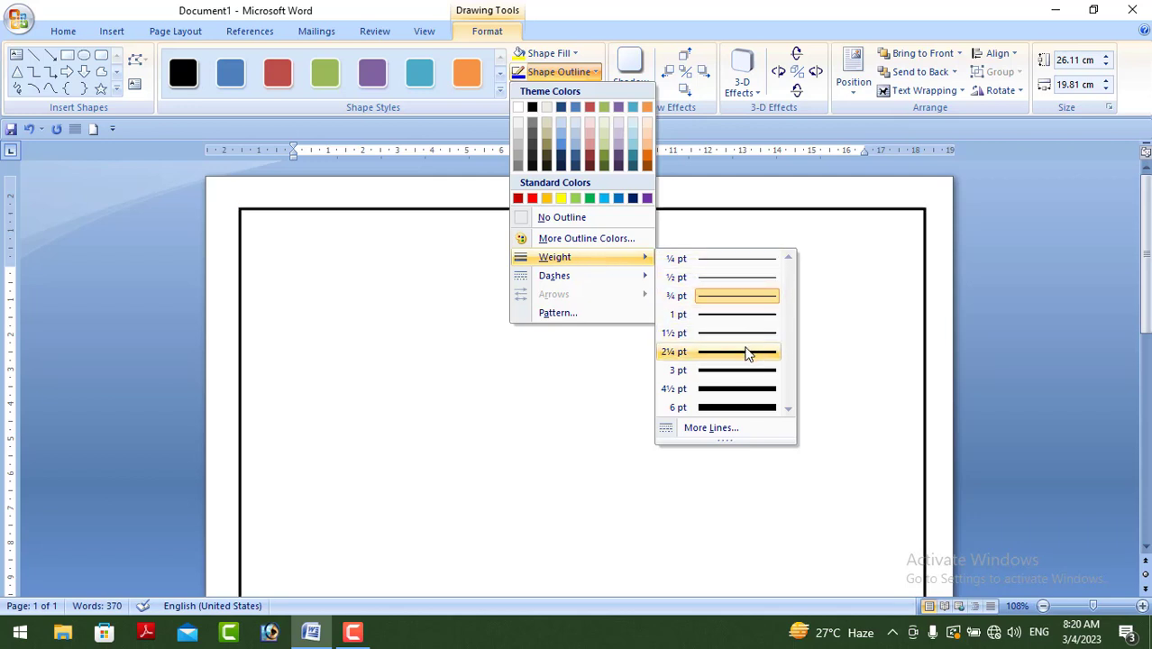
{"action": "left_click", "coordinate": [748, 353]}
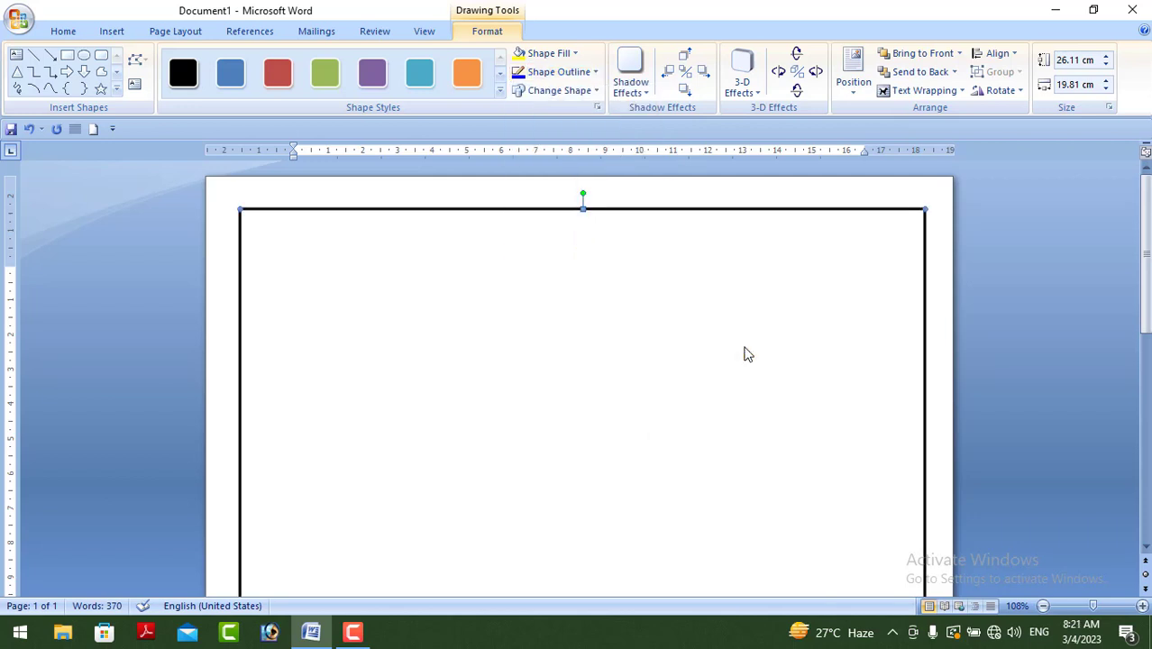
{"action": "left_click", "coordinate": [593, 76]}
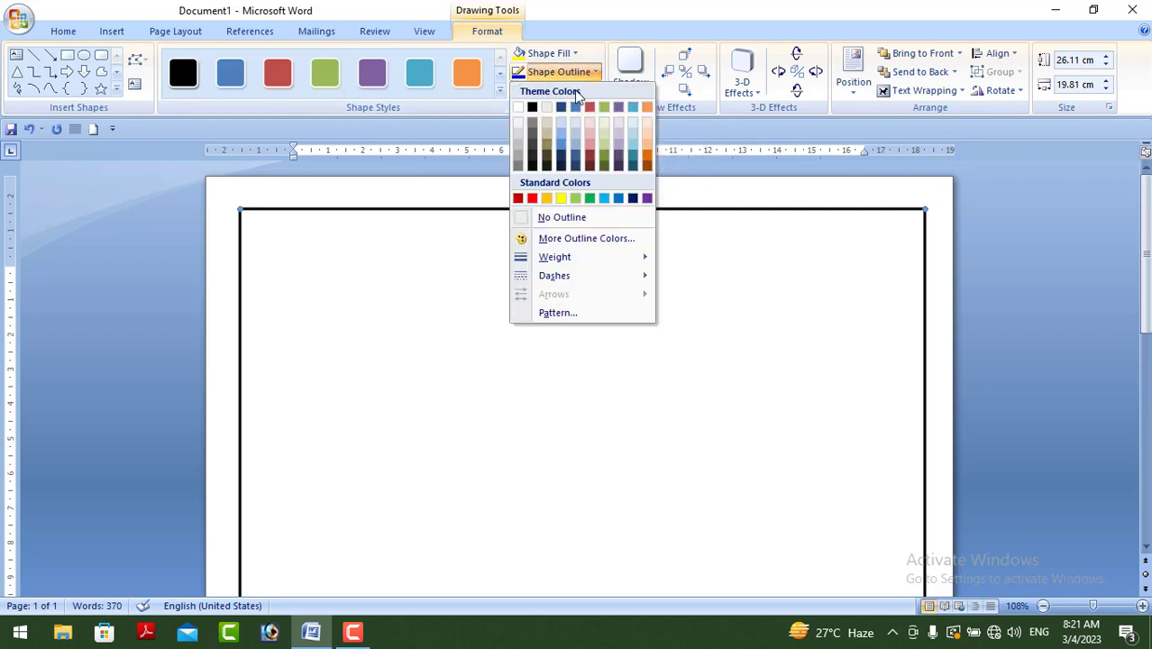
{"action": "left_click", "coordinate": [532, 198]}
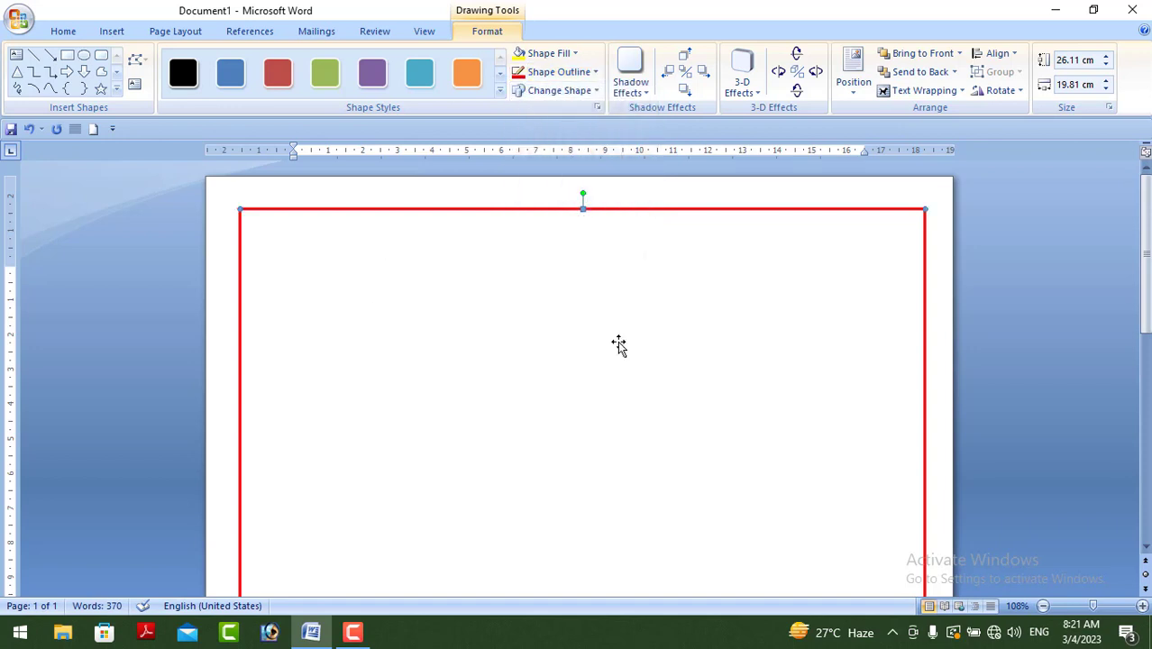
Set the border rectangle's text wrapping to Behind Text.
{"action": "left_click", "coordinate": [940, 94]}
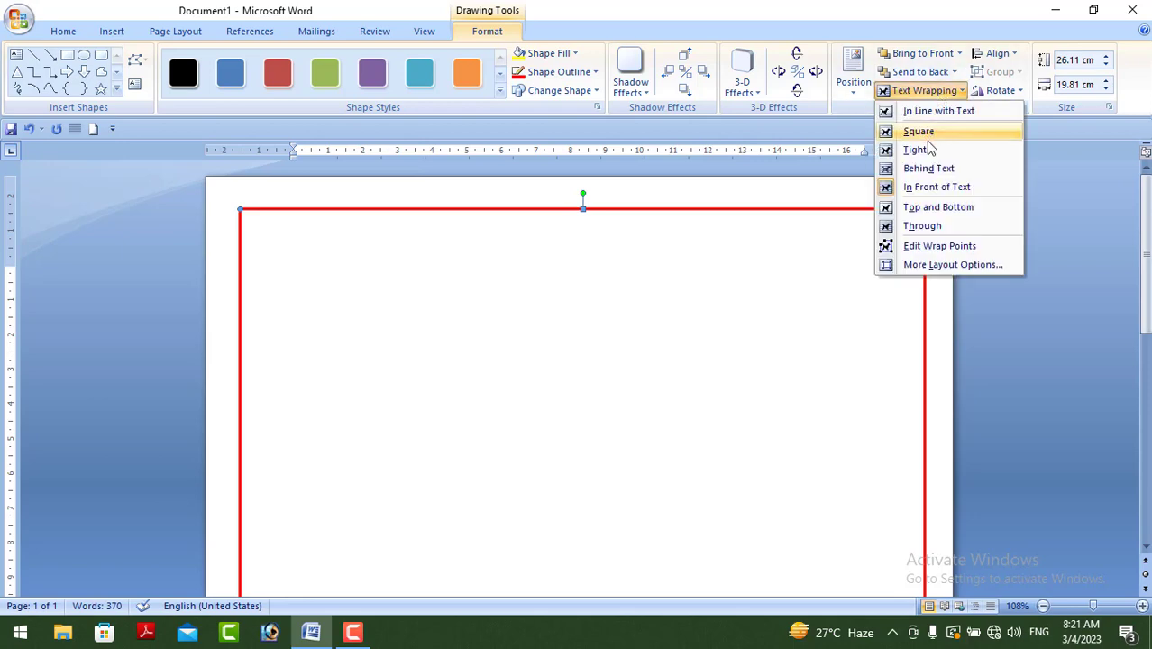
{"action": "left_click", "coordinate": [929, 168]}
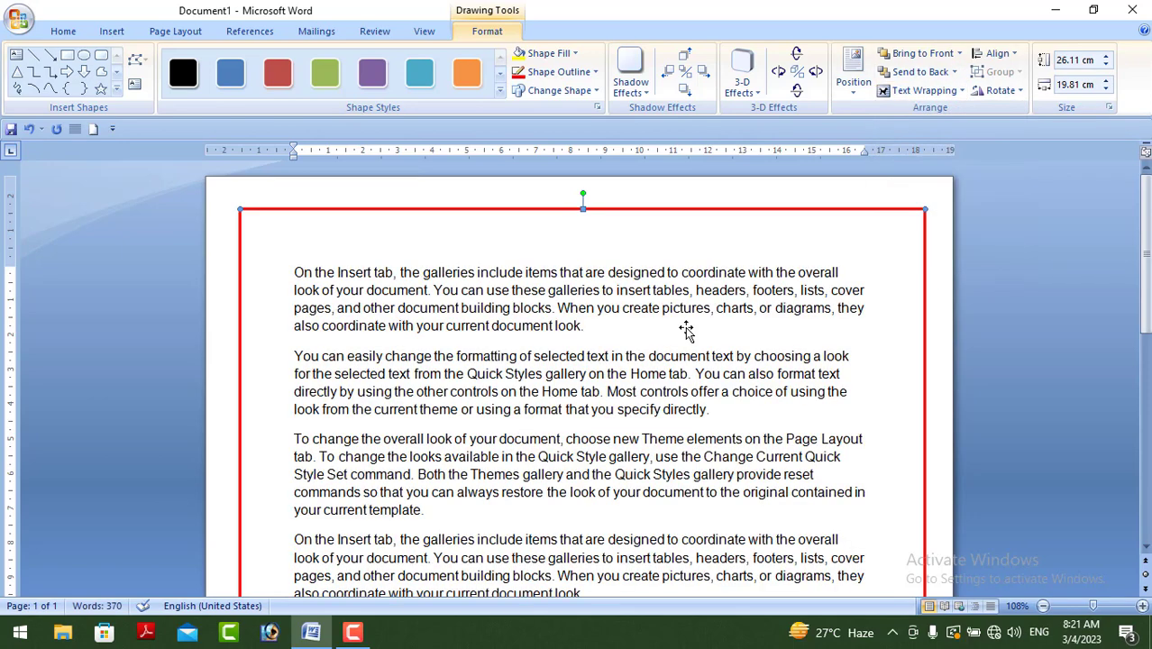
{"action": "scroll", "coordinate": [685, 328], "scroll_direction": "down", "scroll_amount": 5}
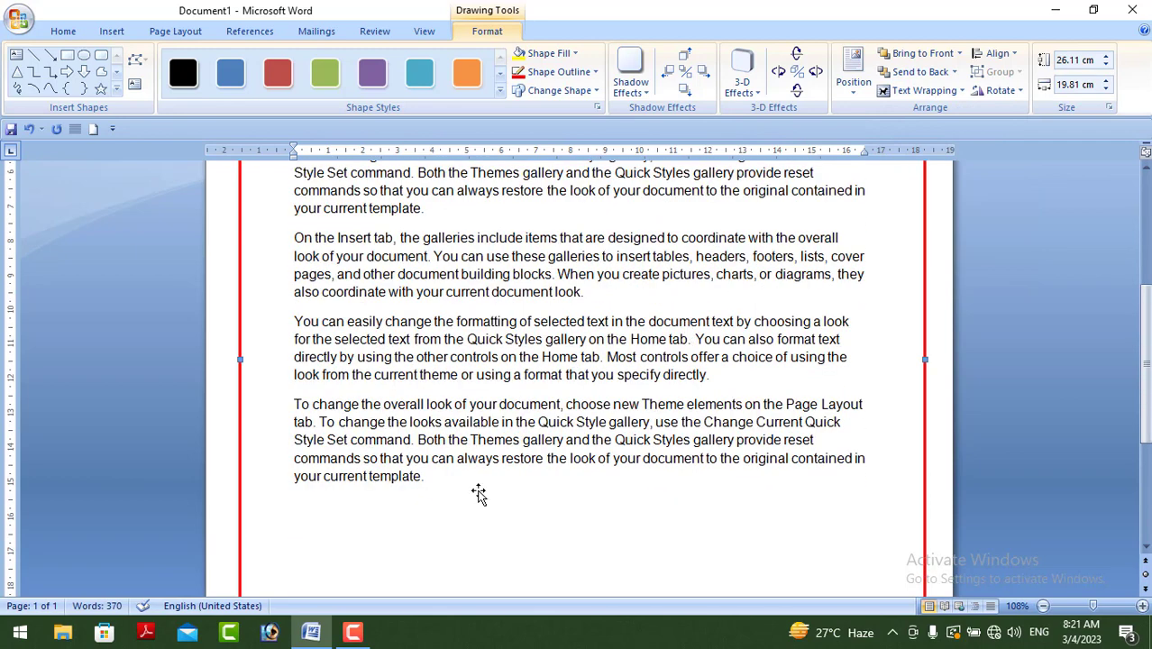
{"action": "key", "text": "ctrl+v"}
Duplicate the red rectangle and shrink the copy to about 25.25 cm high and 18.87 cm wide, evenly inset within the original.
{"action": "scroll", "coordinate": [669, 405], "scroll_direction": "up", "scroll_amount": 6}
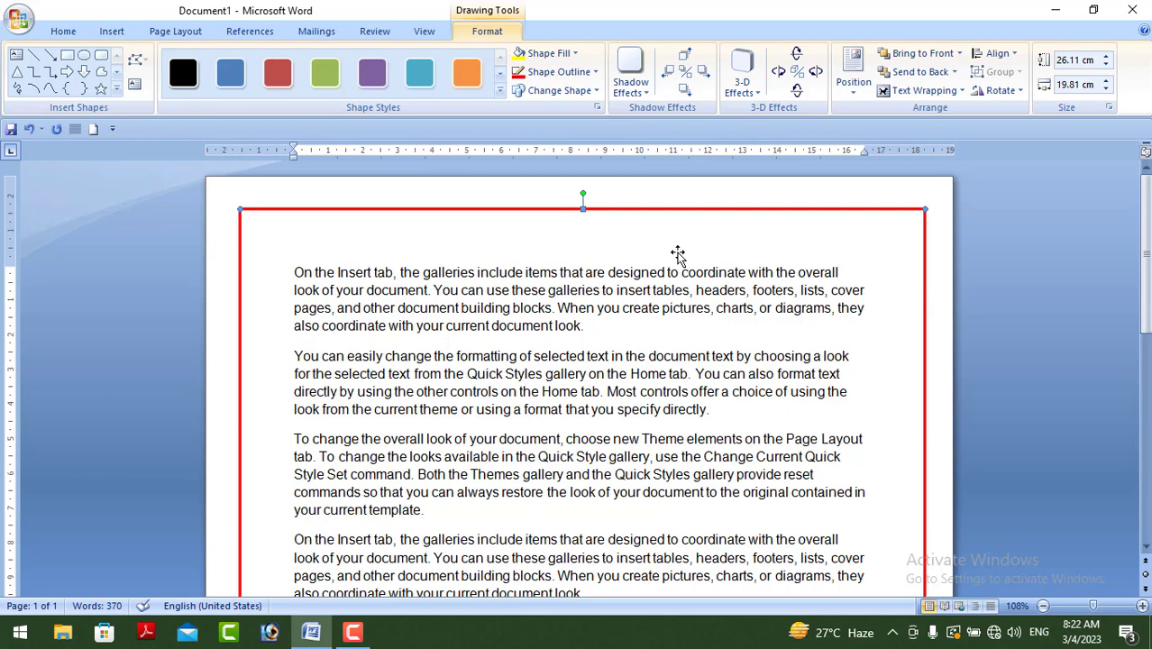
{"action": "key", "text": "ctrl+d"}
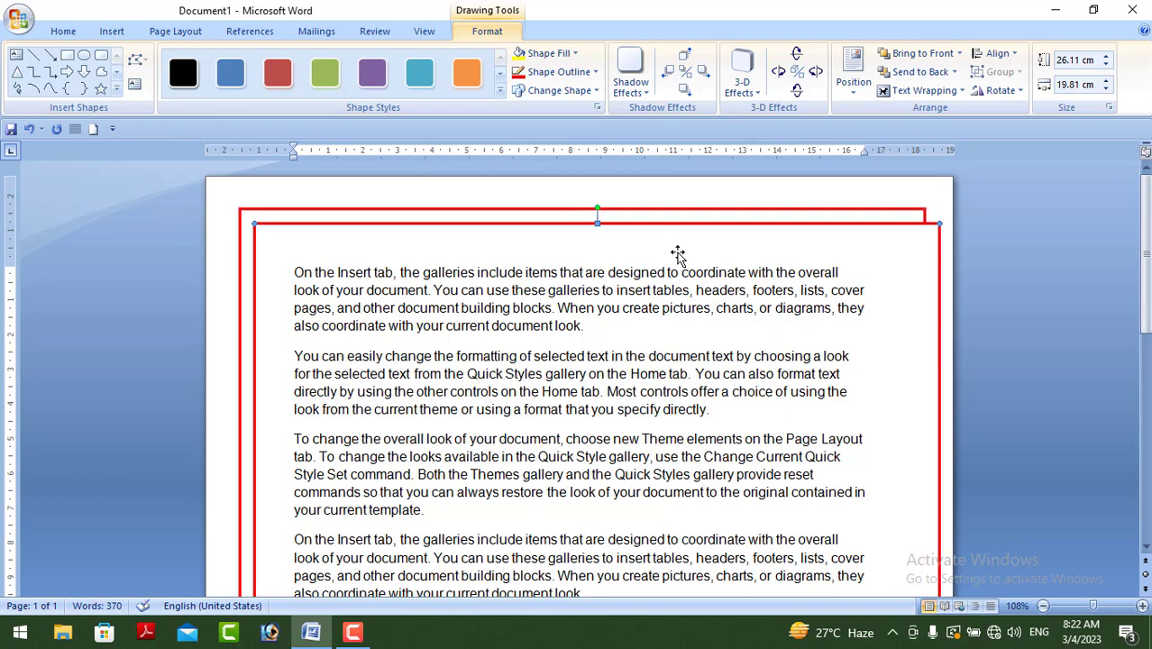
{"action": "scroll", "coordinate": [937, 460], "scroll_direction": "down", "scroll_amount": 4}
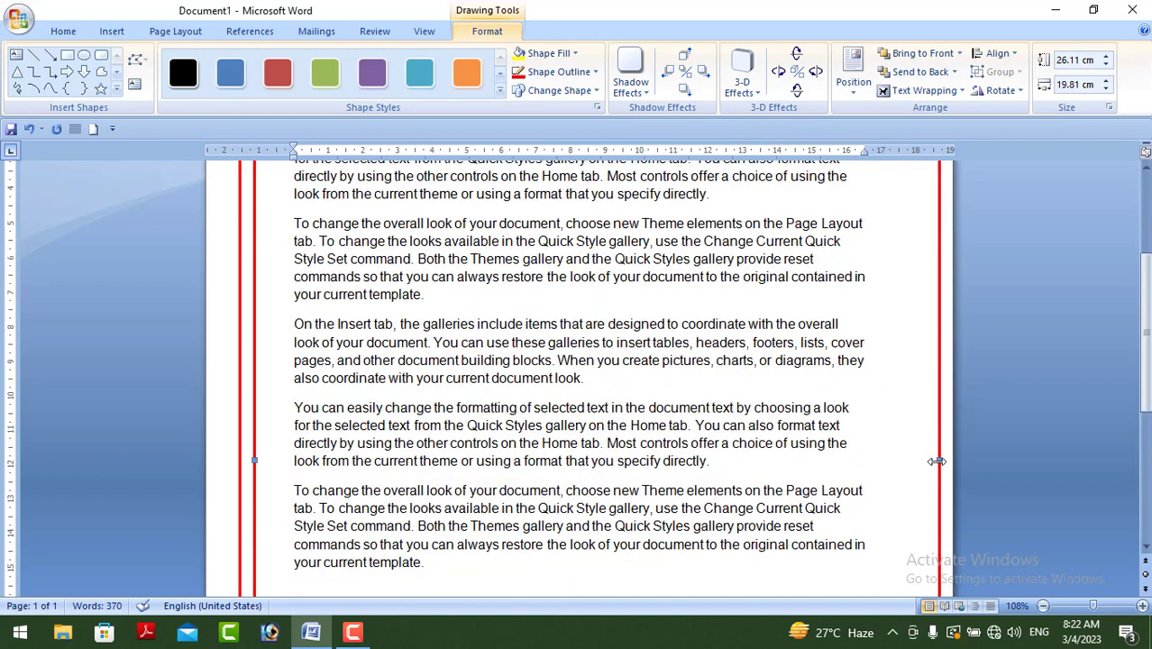
{"action": "left_click_drag", "start_coordinate": [937, 461], "coordinate": [909, 464]}
{"action": "scroll", "coordinate": [829, 442], "scroll_direction": "down", "scroll_amount": 6}
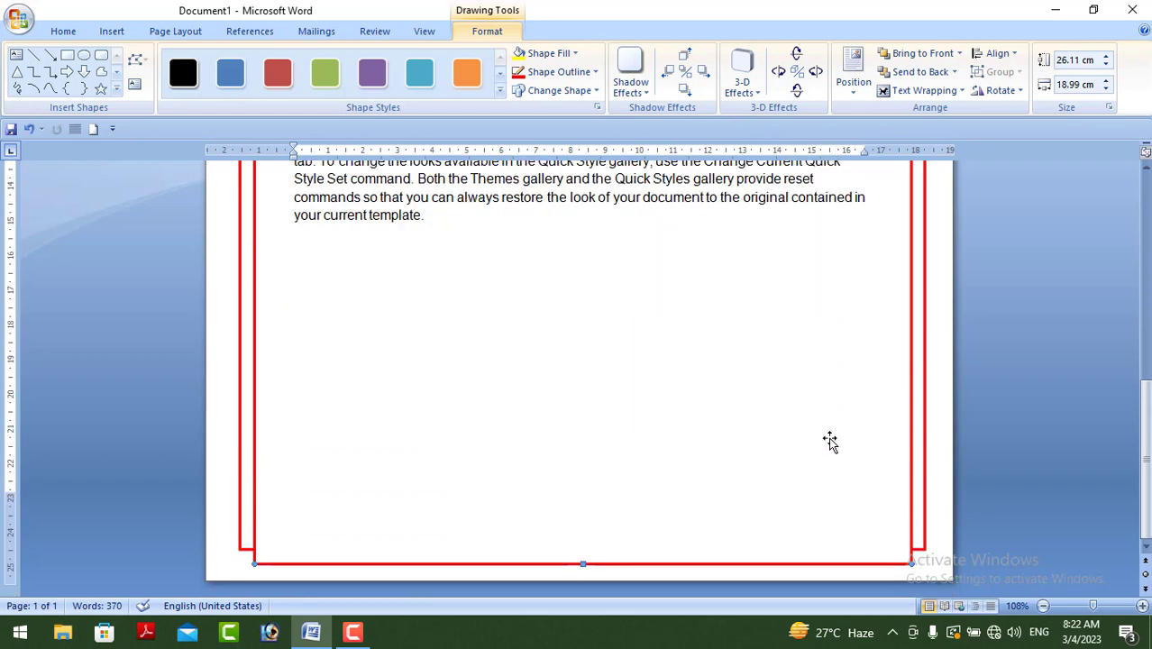
{"action": "left_click_drag", "start_coordinate": [584, 563], "coordinate": [584, 531]}
{"action": "scroll", "coordinate": [658, 491], "scroll_direction": "up", "scroll_amount": 5}
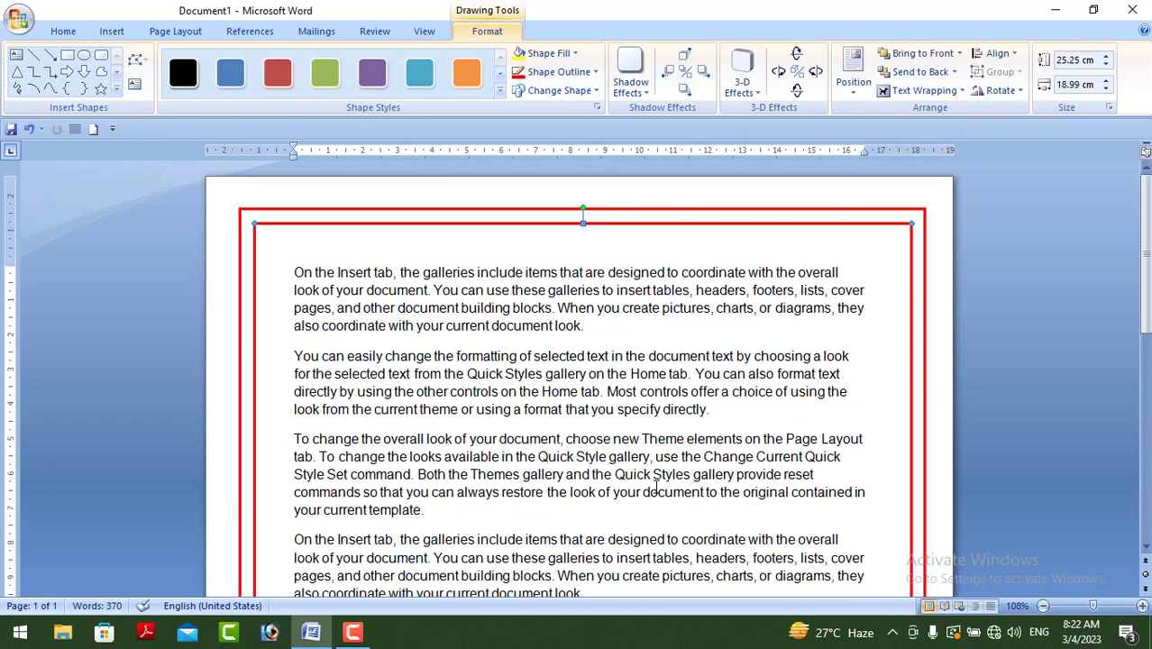
{"action": "scroll", "coordinate": [657, 486], "scroll_direction": "down", "scroll_amount": 5}
{"action": "left_click_drag", "start_coordinate": [913, 421], "coordinate": [908, 420]}
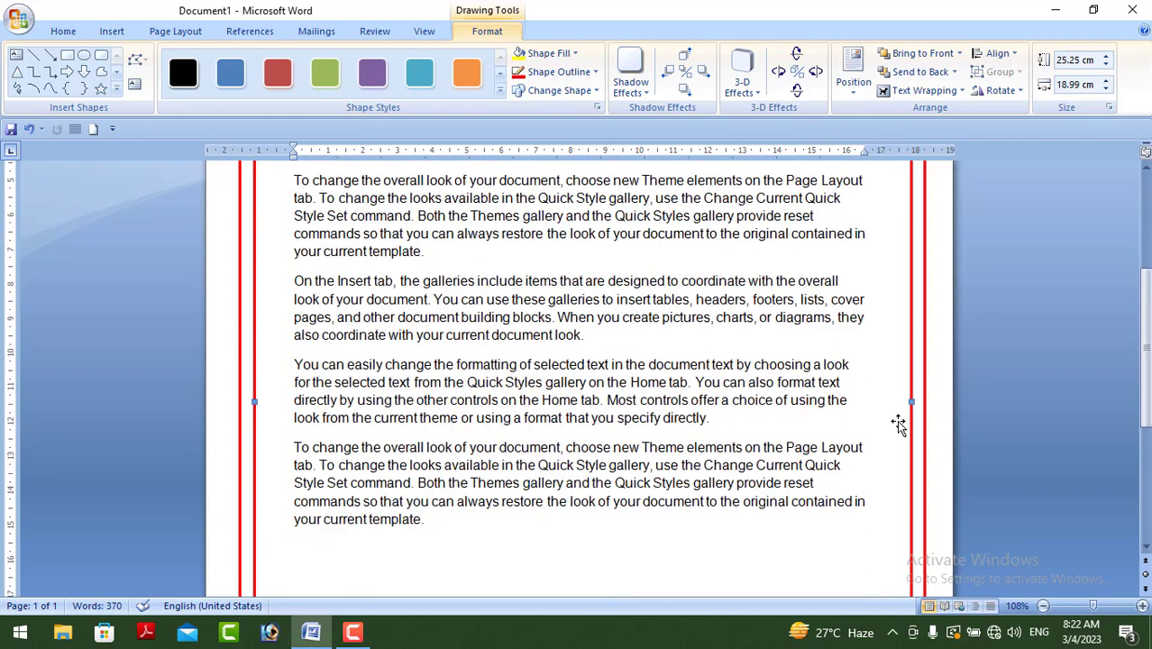
{"action": "scroll", "coordinate": [897, 420], "scroll_direction": "up", "scroll_amount": 5}
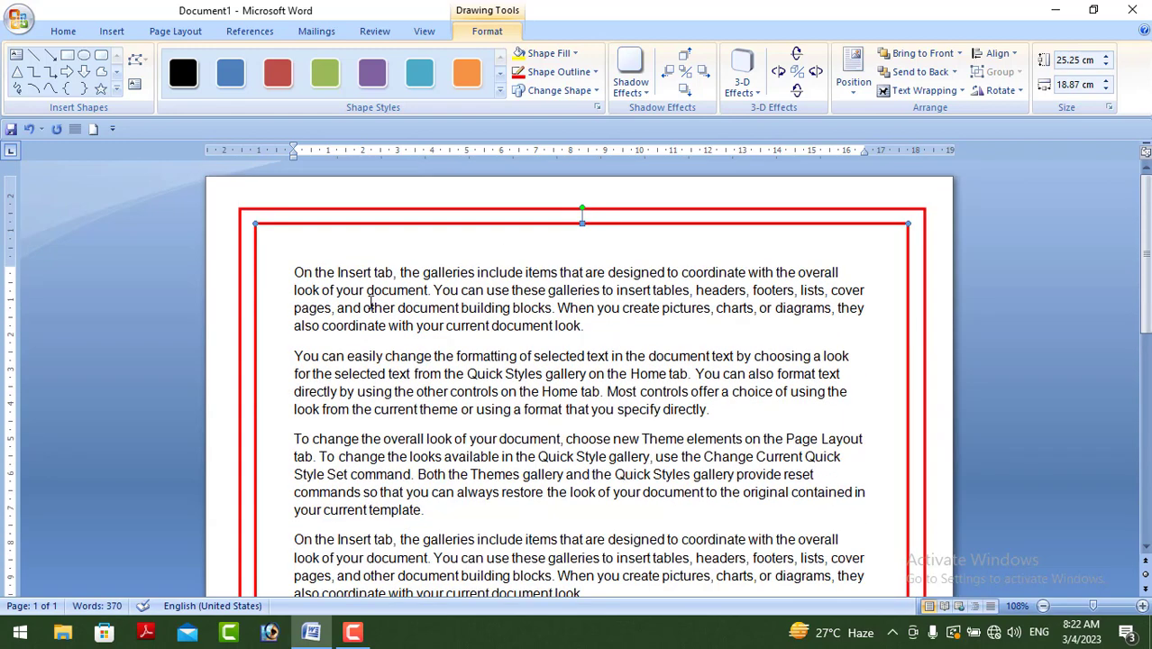
Set the inner rectangle's outline weight to 1½ pt.
{"action": "left_click", "coordinate": [316, 306]}
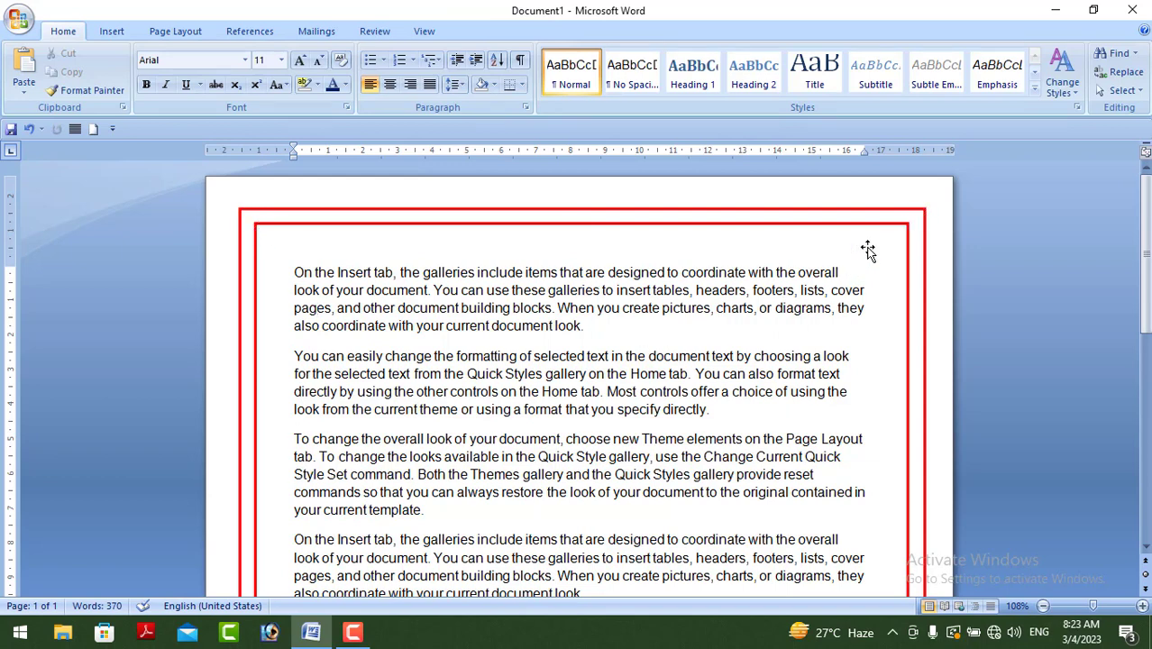
{"action": "left_click", "coordinate": [582, 233]}
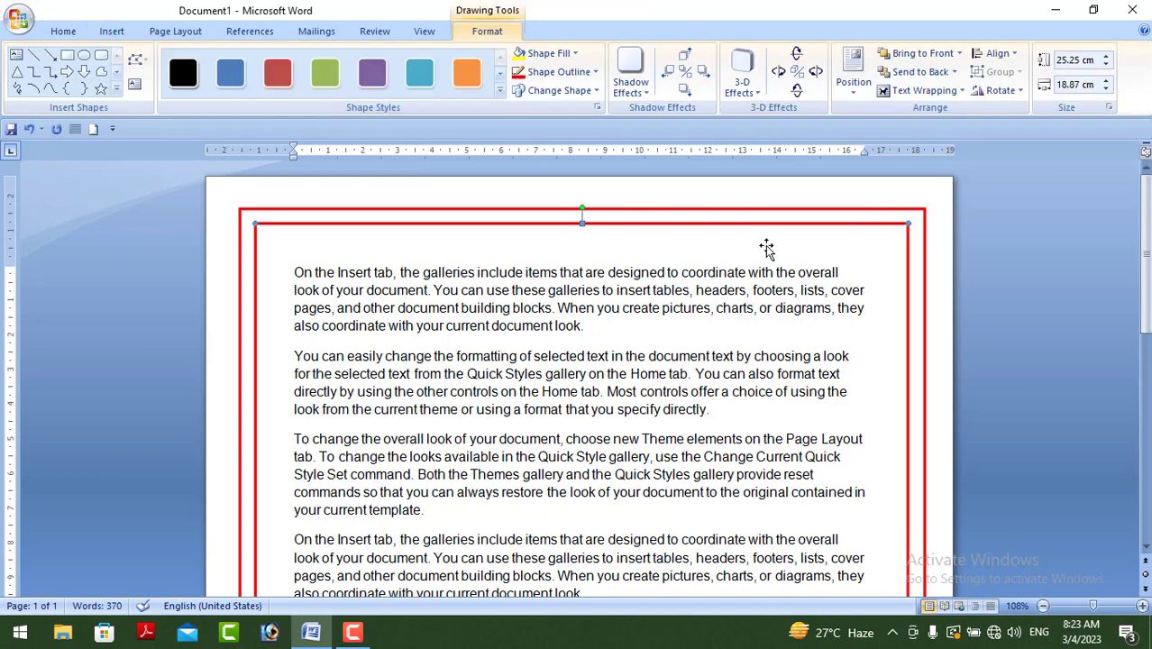
{"action": "left_click", "coordinate": [577, 80]}
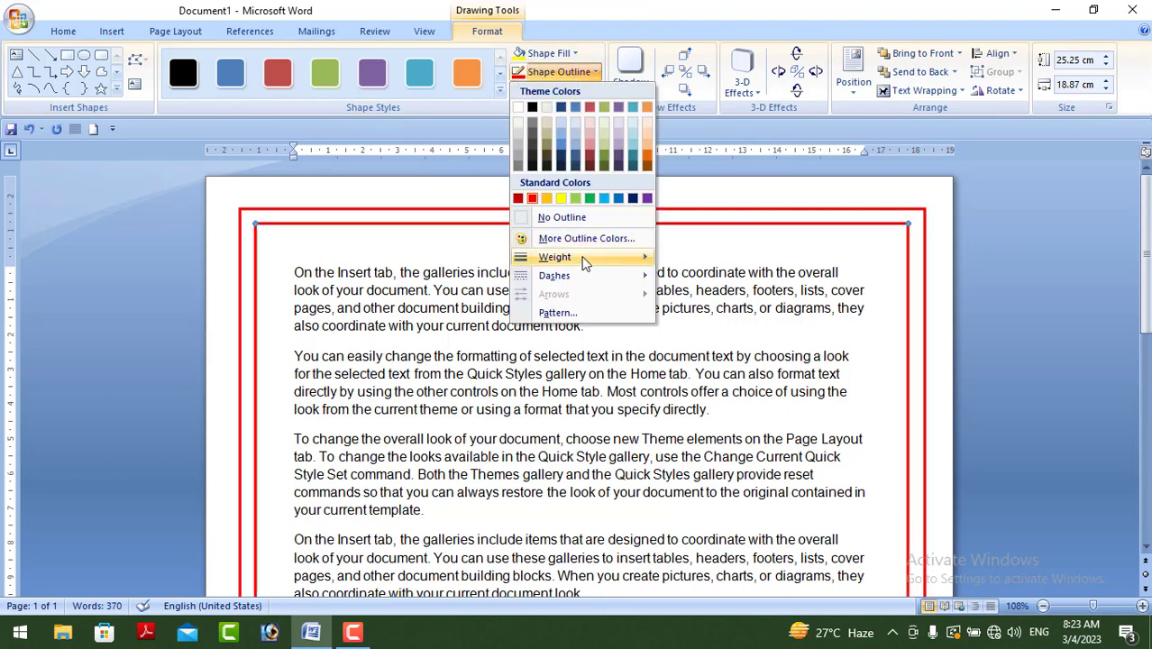
{"action": "mouse_move", "coordinate": [584, 261]}
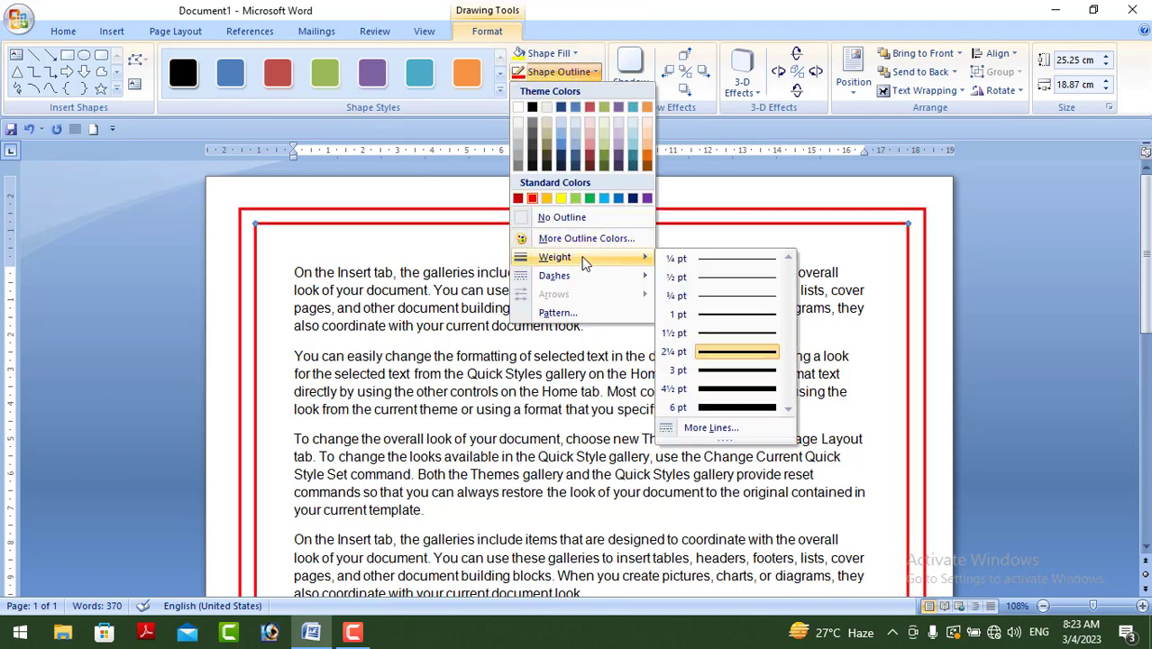
{"action": "left_click", "coordinate": [727, 334]}
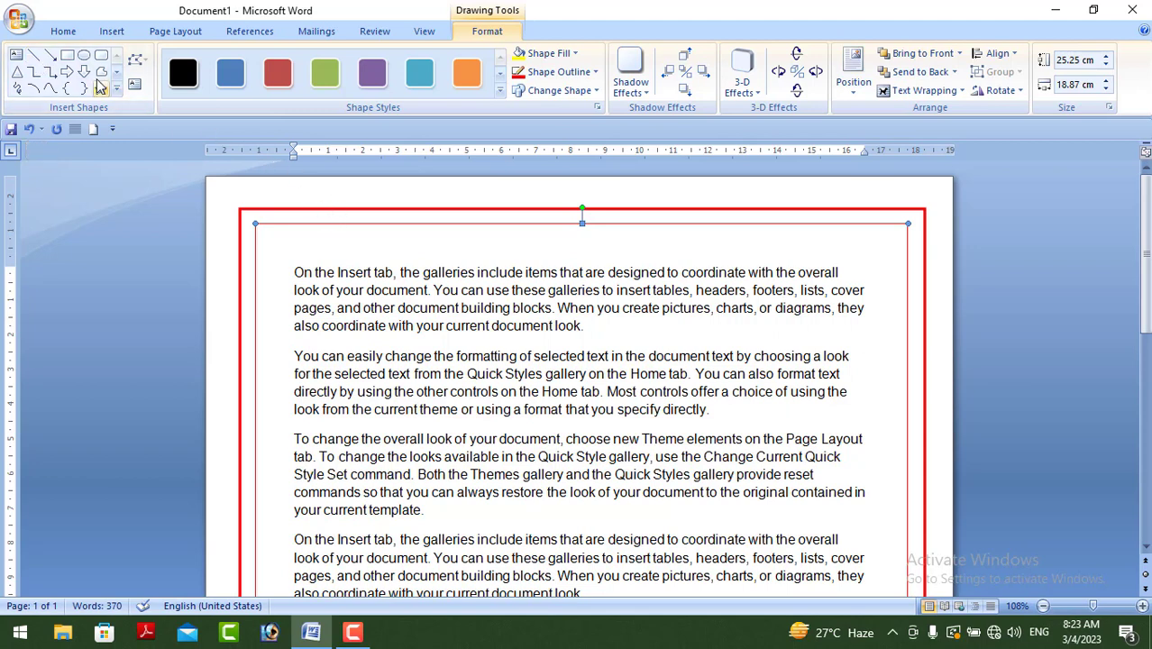
Draw a diagonal line joining the upper-left corners of the outer and inner rectangles, and give it a red outline.
{"action": "left_click", "coordinate": [33, 60]}
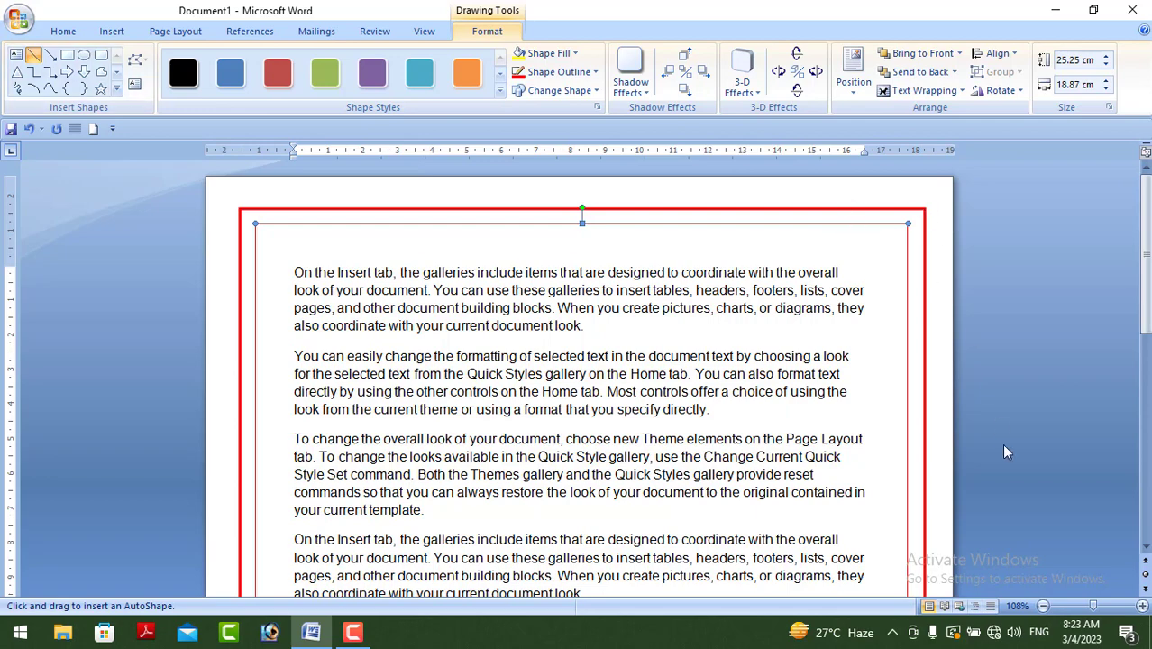
{"action": "left_click_drag", "start_coordinate": [1094, 608], "coordinate": [1100, 609]}
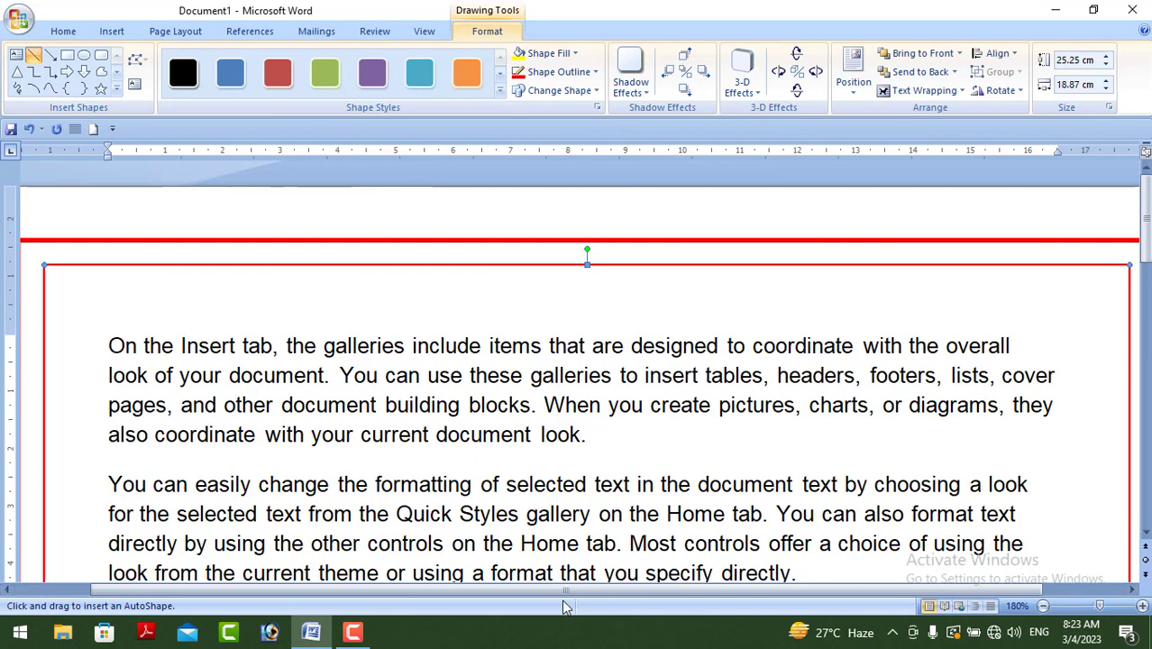
{"action": "left_click_drag", "start_coordinate": [553, 595], "coordinate": [478, 594]}
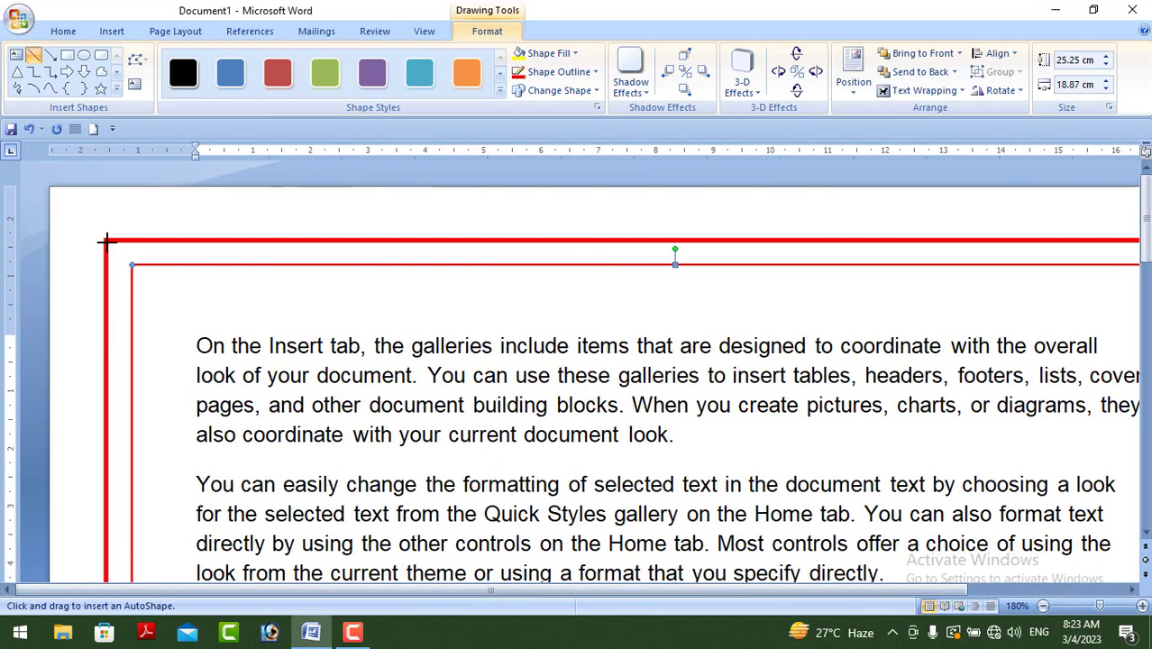
{"action": "left_click_drag", "start_coordinate": [106, 240], "coordinate": [132, 264]}
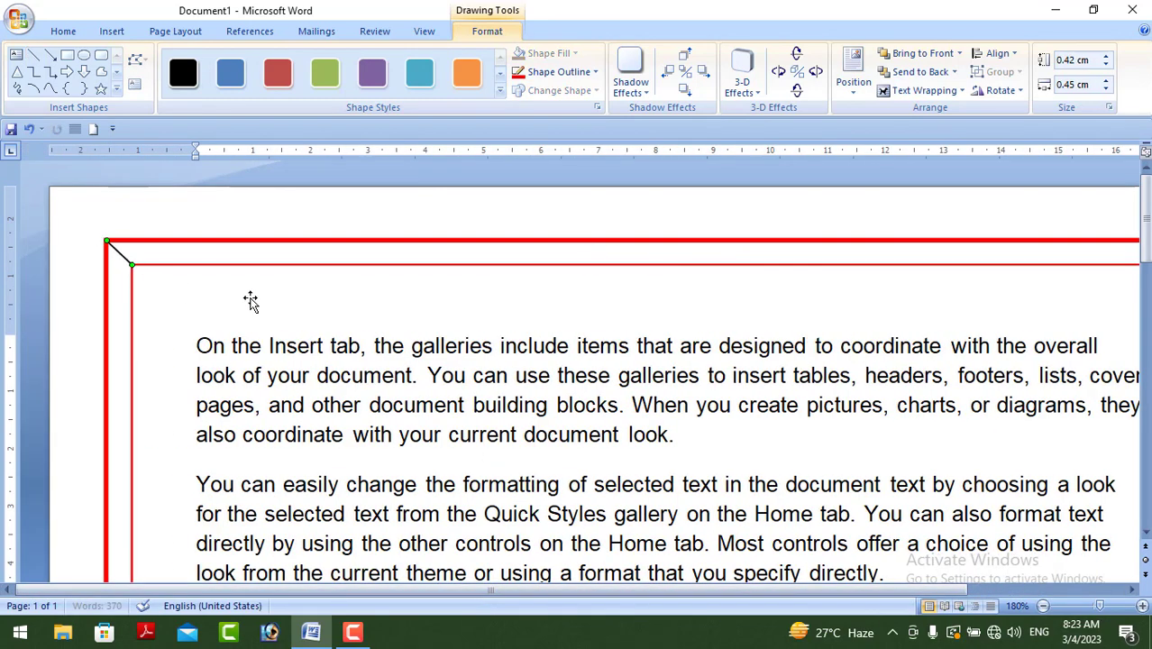
{"action": "left_click", "coordinate": [559, 72]}
{"action": "left_click", "coordinate": [536, 200]}
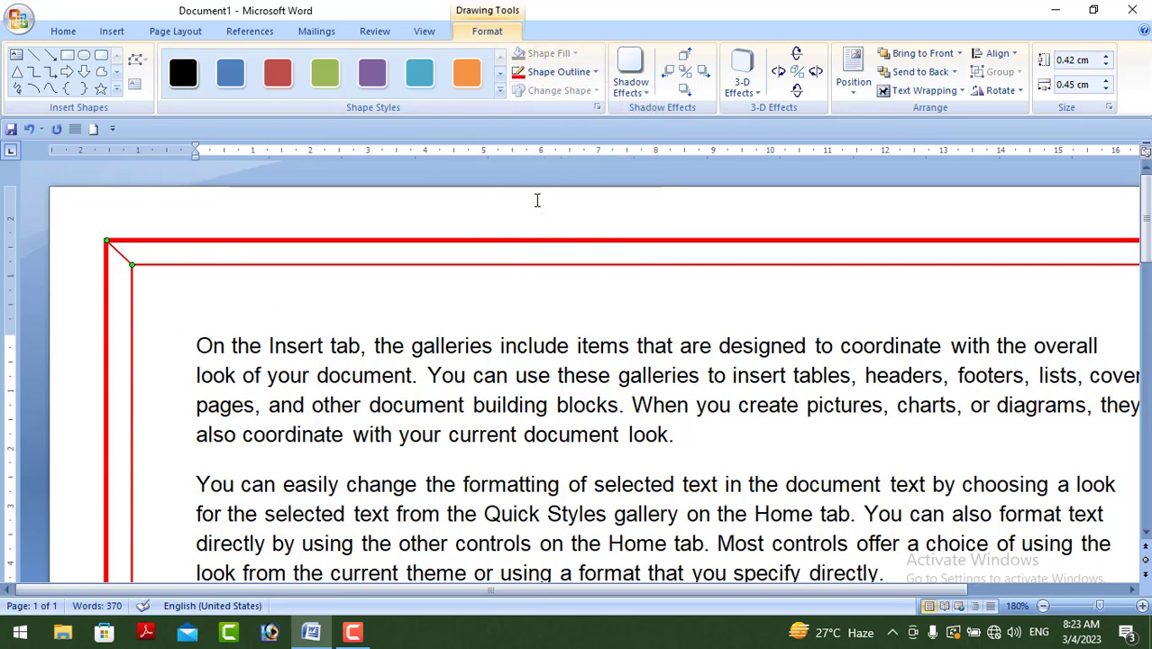
Draw a diagonal line about 0.42 cm high and 0.49 cm wide joining the upper-right corners of the outer and inner rectangles.
{"action": "left_click_drag", "start_coordinate": [521, 592], "coordinate": [676, 593]}
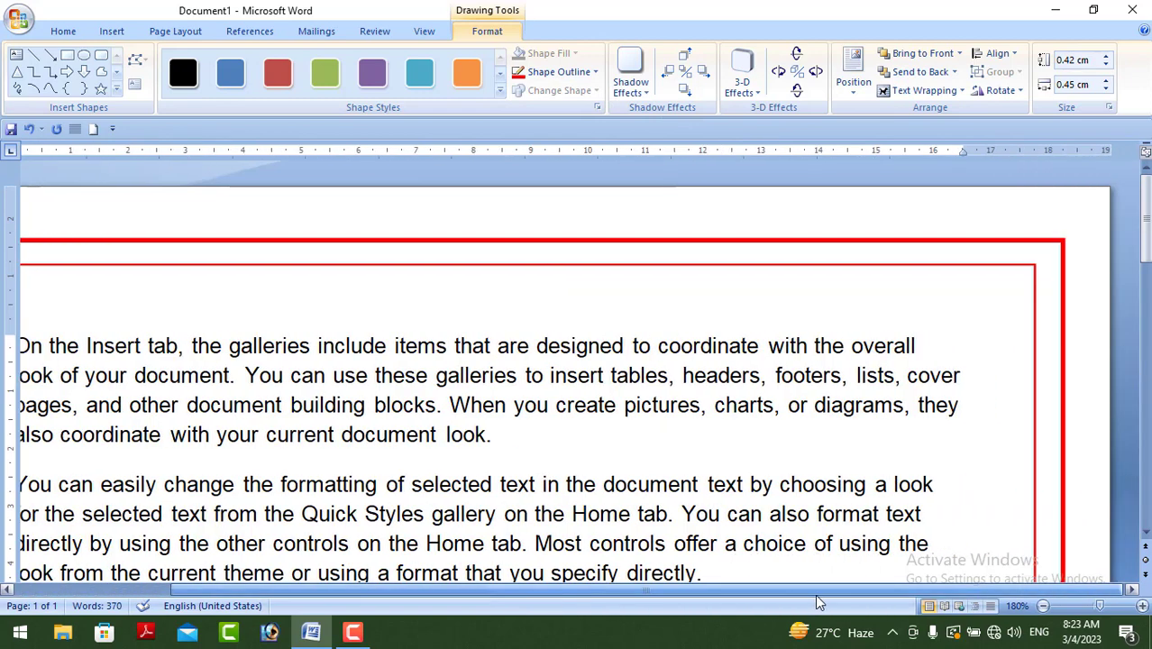
{"action": "left_click", "coordinate": [33, 55]}
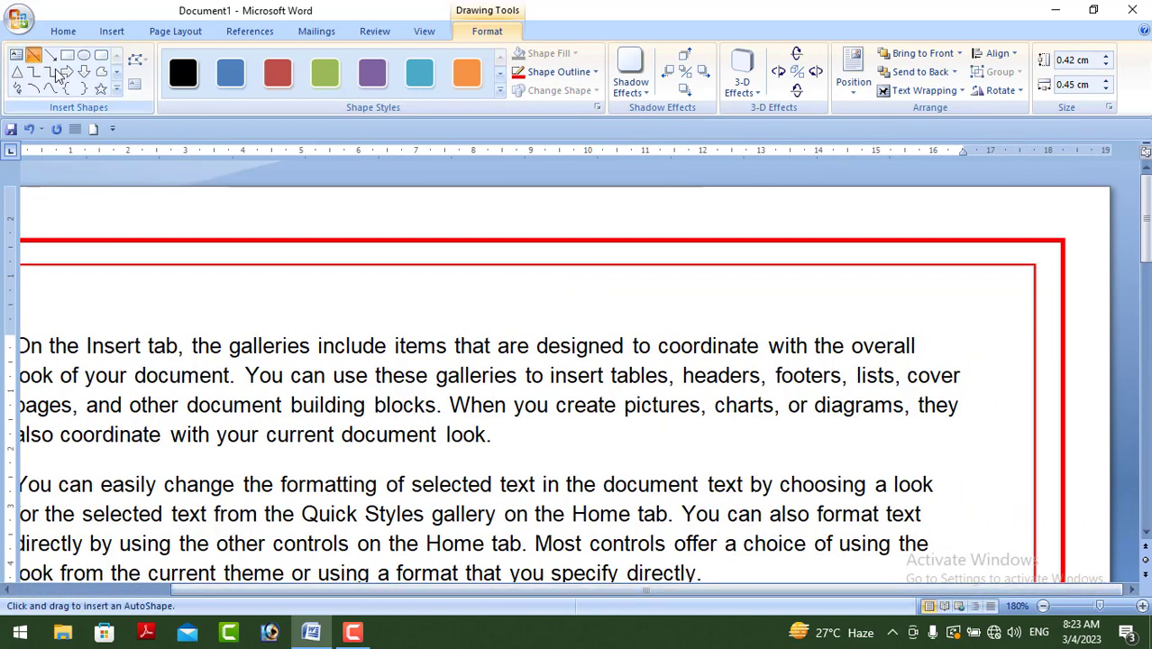
{"action": "left_click_drag", "start_coordinate": [1062, 244], "coordinate": [1035, 264]}
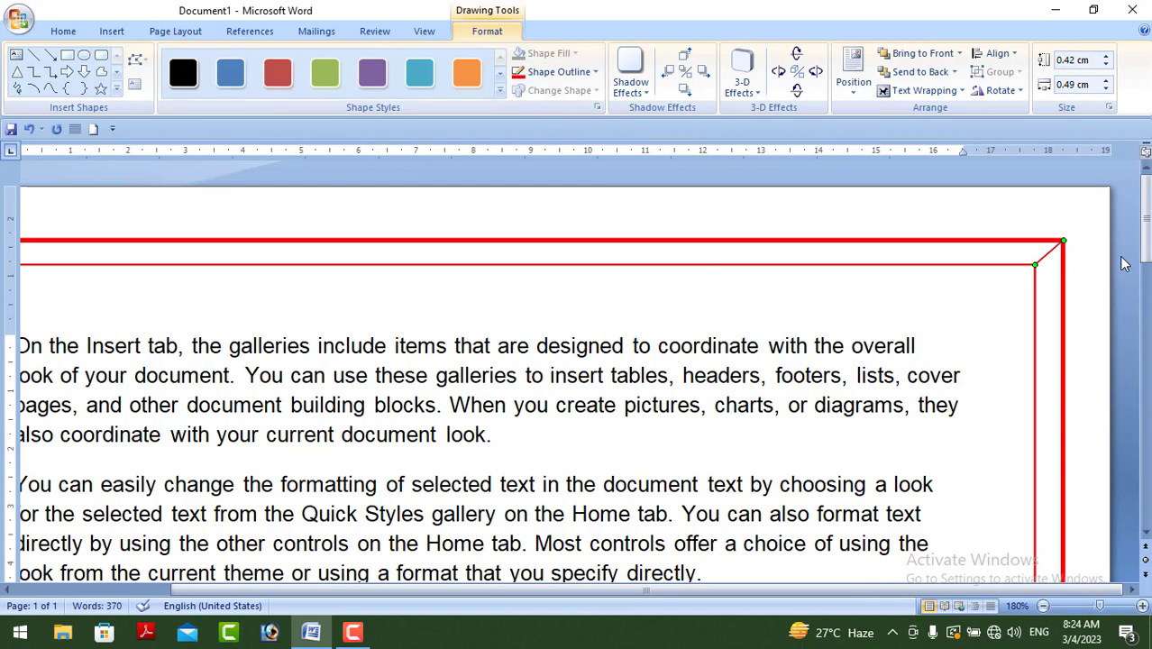
Draw a diagonal line about 0.44 cm high and 0.49 cm wide joining the lower-right corners of the two rectangles.
{"action": "left_click_drag", "start_coordinate": [1145, 262], "coordinate": [1145, 521]}
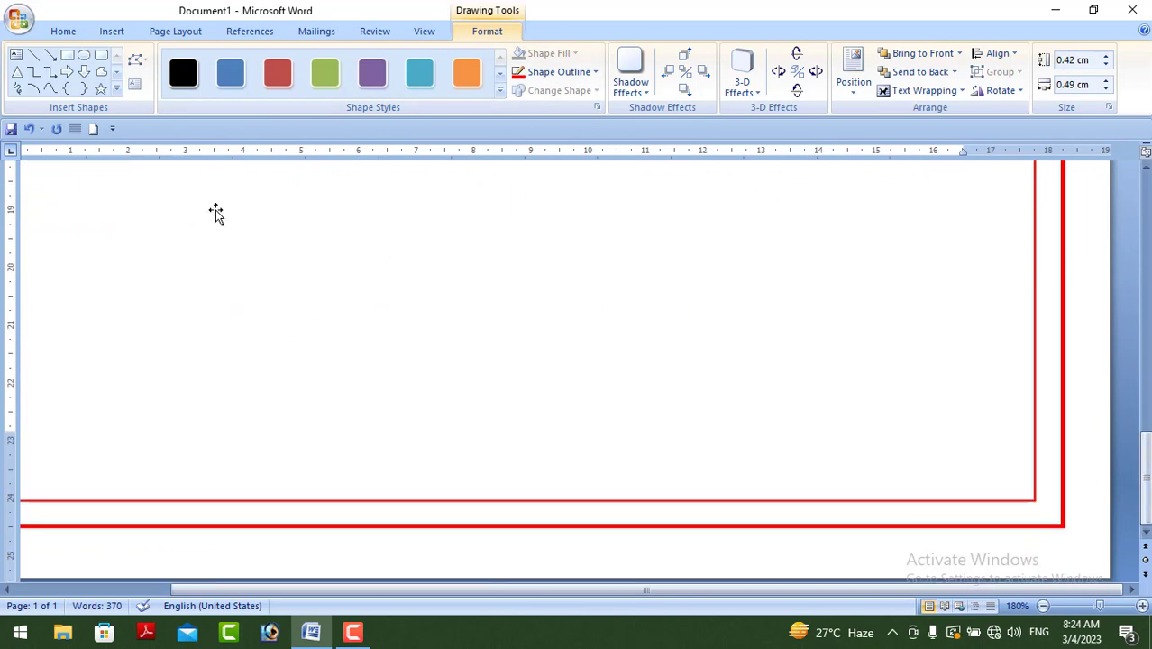
{"action": "left_click", "coordinate": [33, 55]}
{"action": "left_click_drag", "start_coordinate": [1035, 502], "coordinate": [1064, 525]}
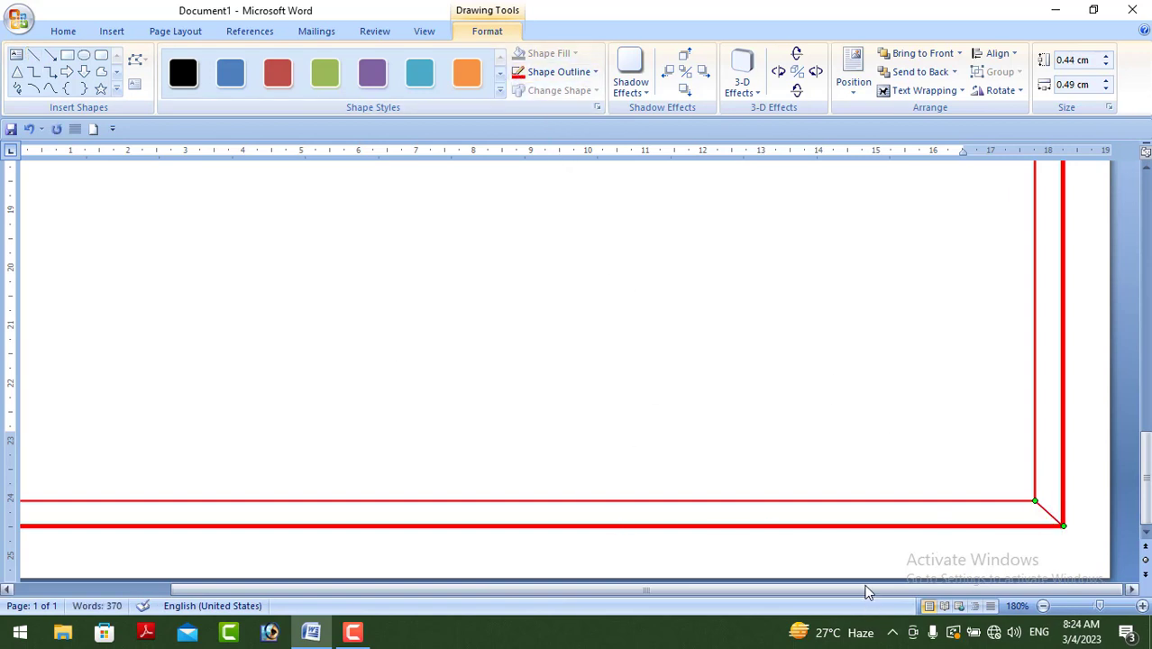
Draw a diagonal line about 0.44 cm high and 0.45 cm wide joining the lower-left corners of the two rectangles.
{"action": "left_click_drag", "start_coordinate": [867, 592], "coordinate": [548, 577]}
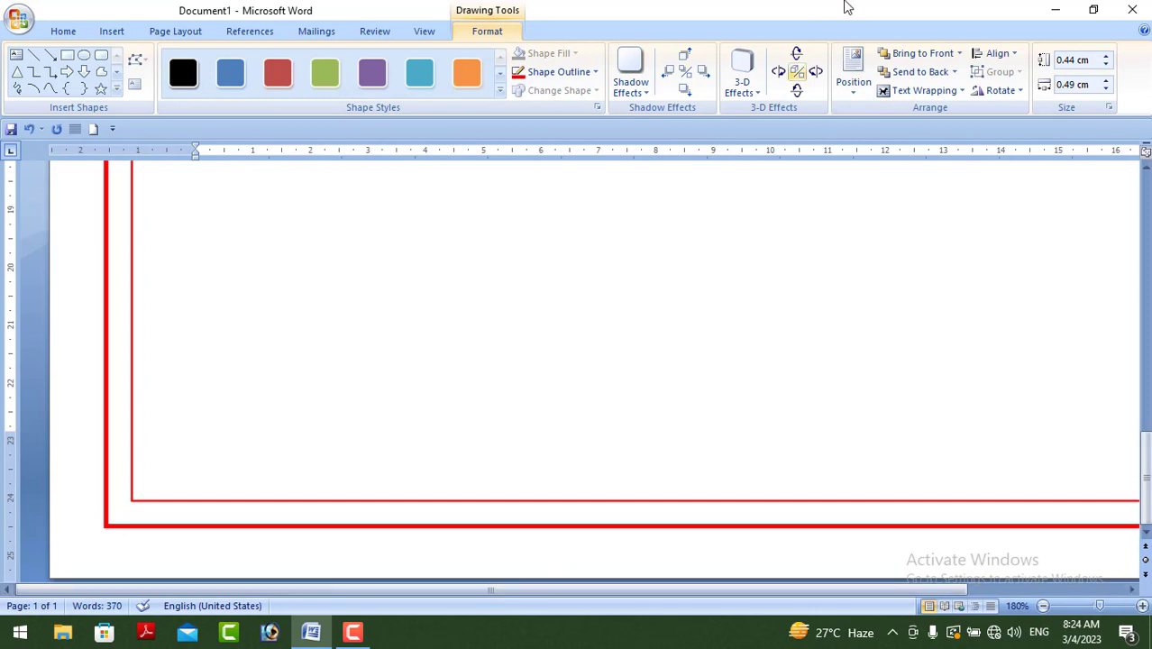
{"action": "left_click", "coordinate": [33, 55]}
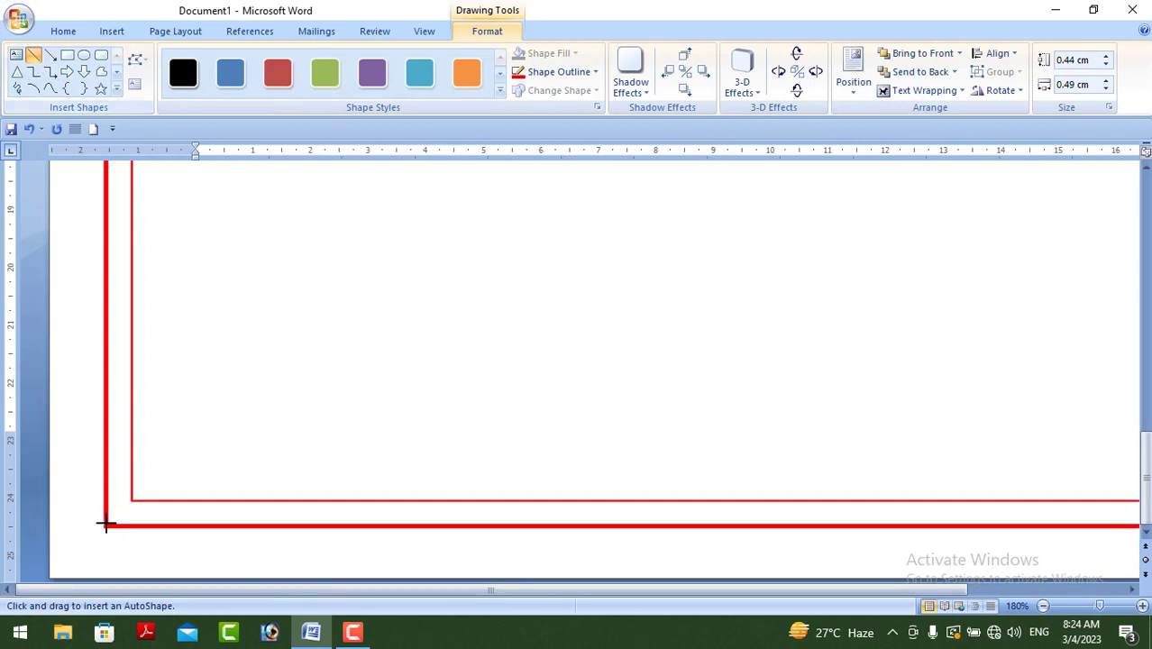
{"action": "left_click_drag", "start_coordinate": [132, 501], "coordinate": [106, 526]}
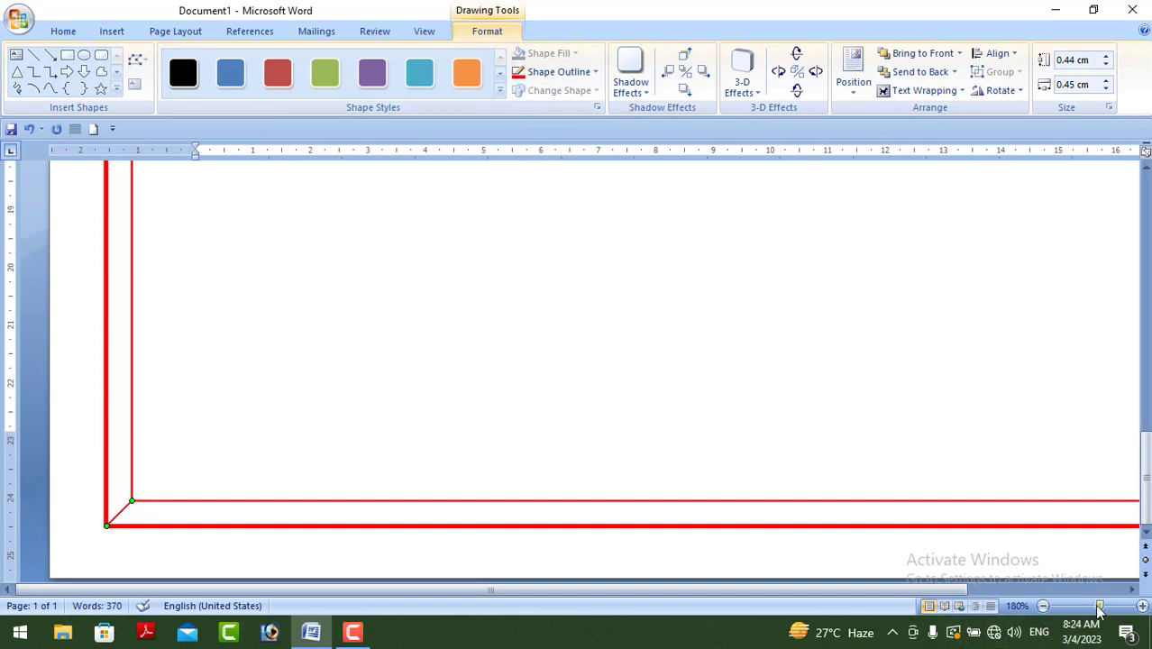
Return the page to 100% zoom and check the border and its corner lines from top to bottom.
{"action": "left_click_drag", "start_coordinate": [1099, 606], "coordinate": [1093, 608]}
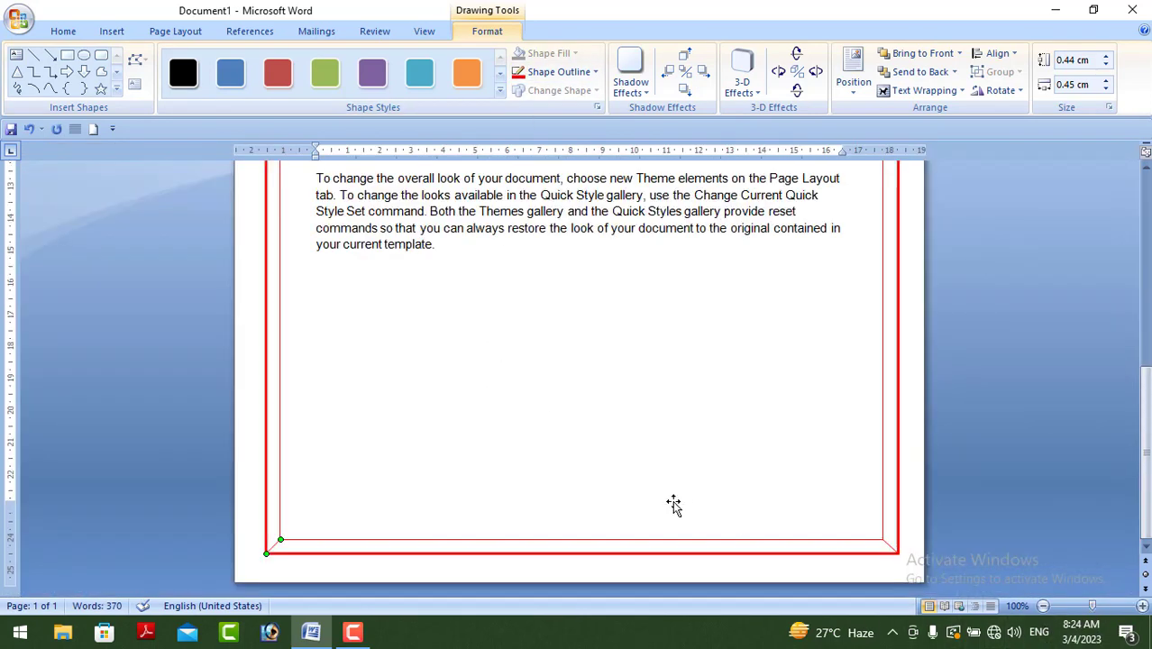
{"action": "scroll", "coordinate": [674, 503], "scroll_direction": "up", "scroll_amount": 5}
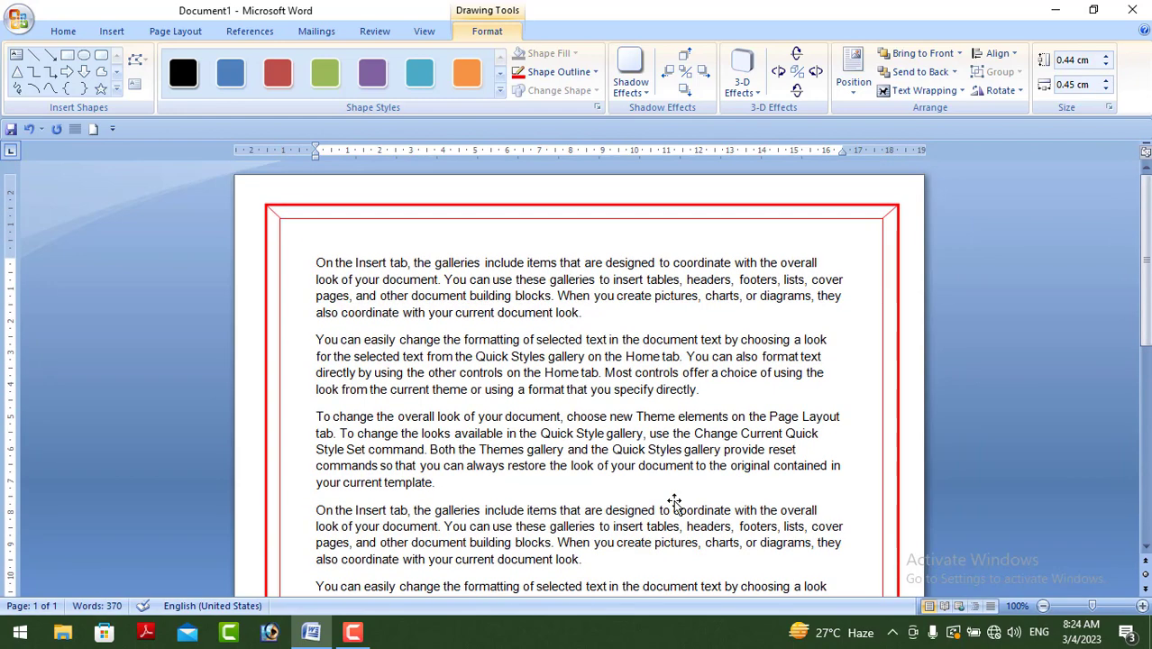
{"action": "scroll", "coordinate": [674, 503], "scroll_direction": "down", "scroll_amount": 8}
{"action": "left_click", "coordinate": [658, 412]}
{"action": "scroll", "coordinate": [580, 432], "scroll_direction": "up", "scroll_amount": 8}
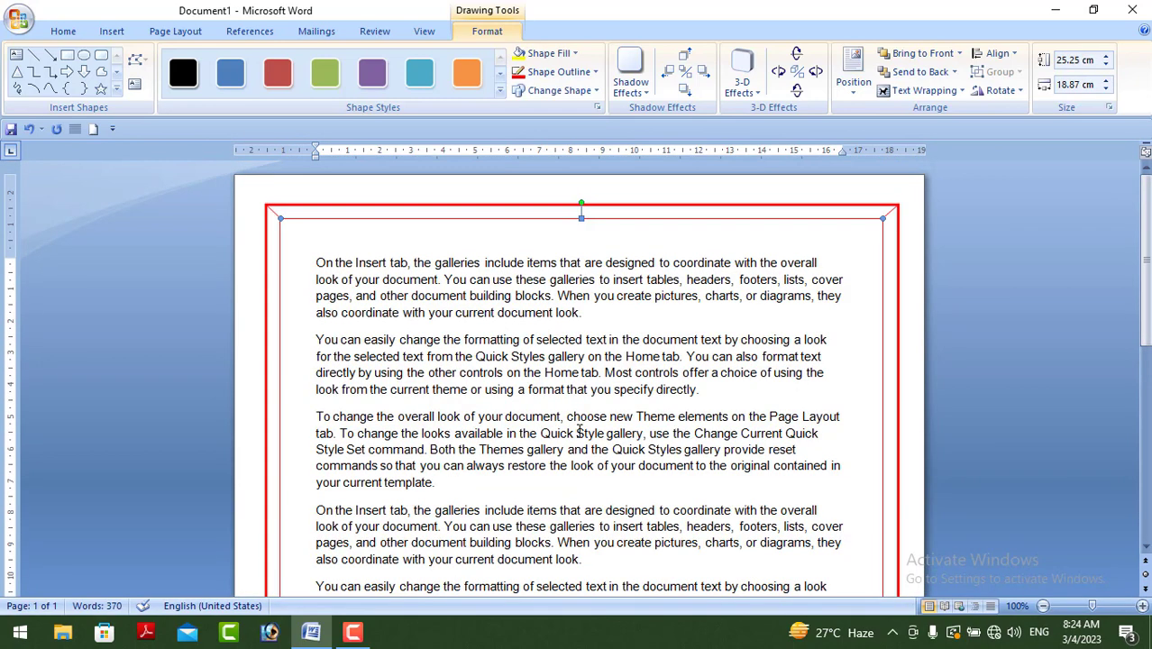
Examine the whole bordered page in Print Preview and return to the normal document view.
{"action": "left_click", "coordinate": [18, 21]}
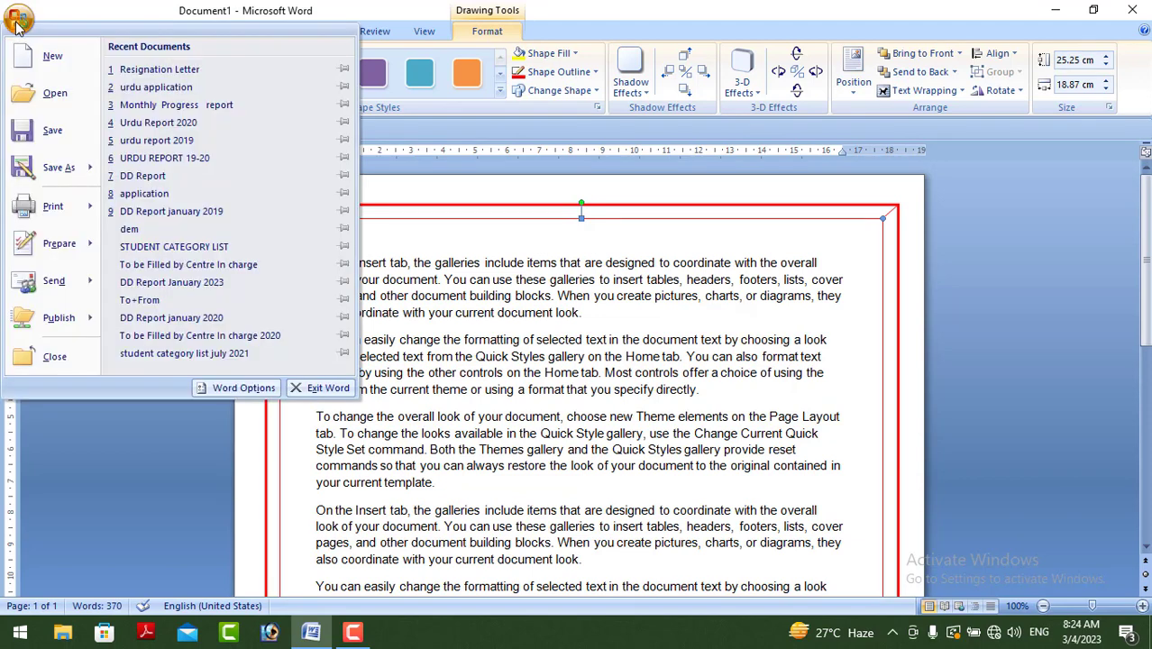
{"action": "mouse_move", "coordinate": [43, 216]}
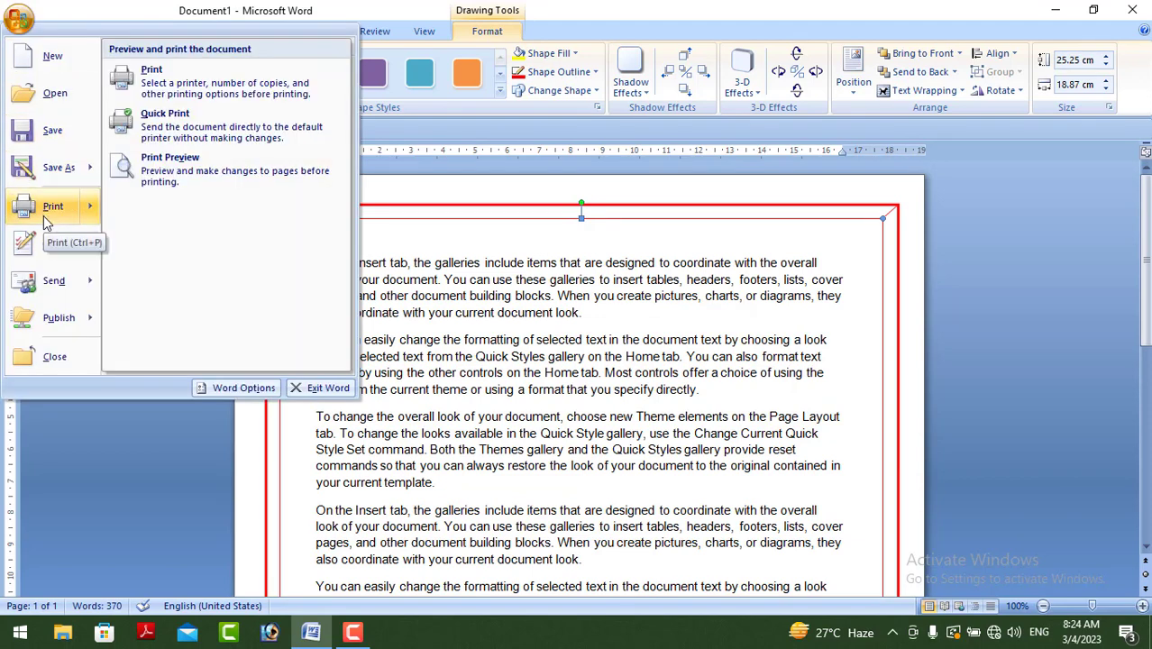
{"action": "left_click", "coordinate": [178, 185]}
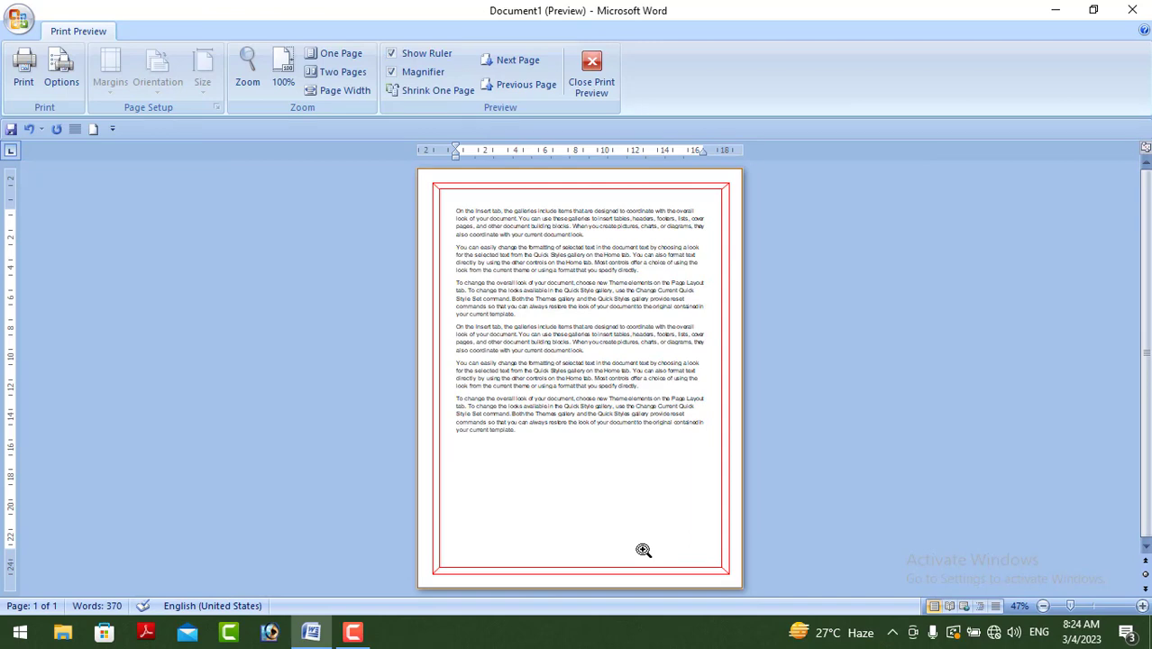
{"action": "left_click", "coordinate": [597, 71]}
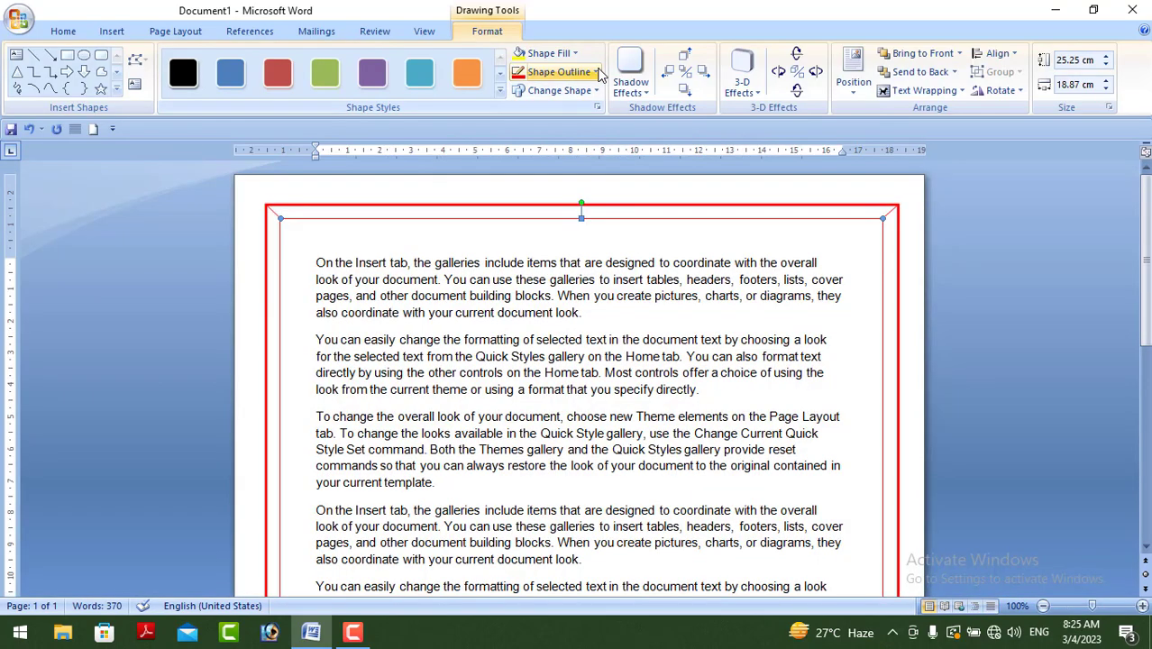